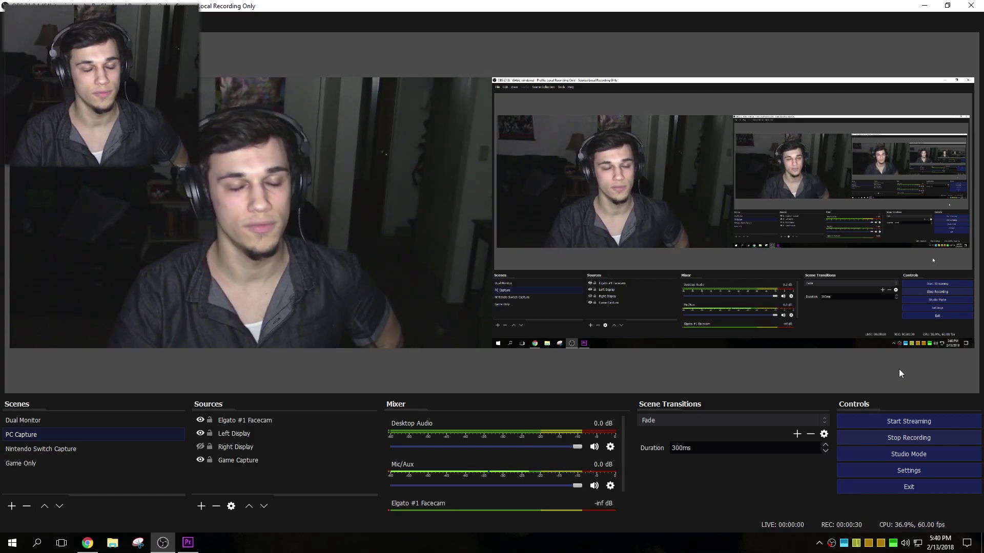
- Review the capture program's video resolution settings, then select the Elgato #1 Facecam and Left Display sources
click(920, 472)
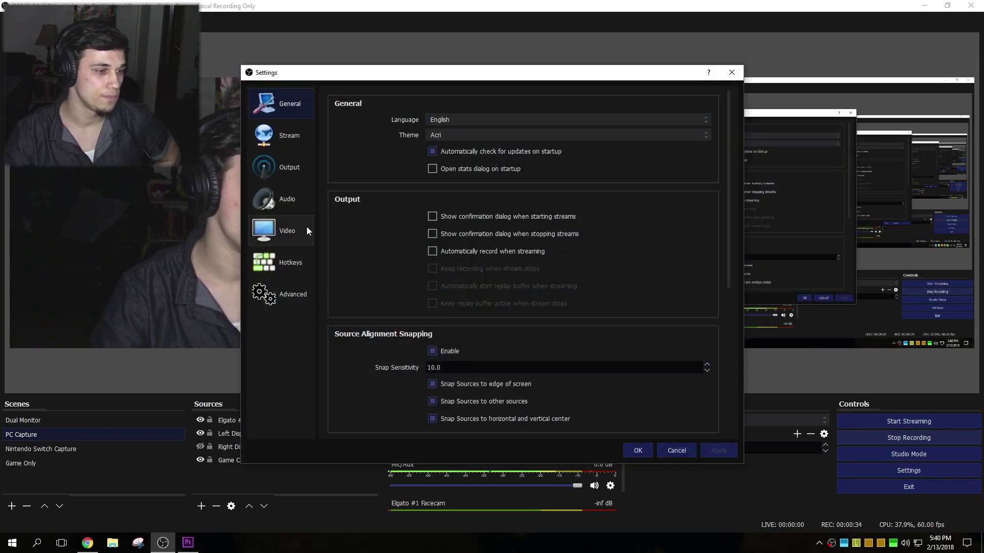
click(307, 228)
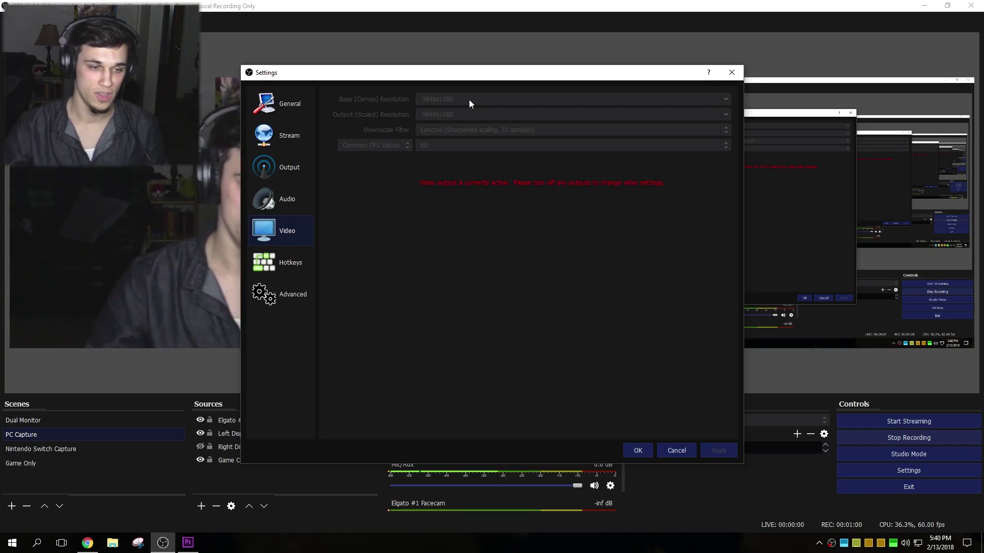
click(648, 448)
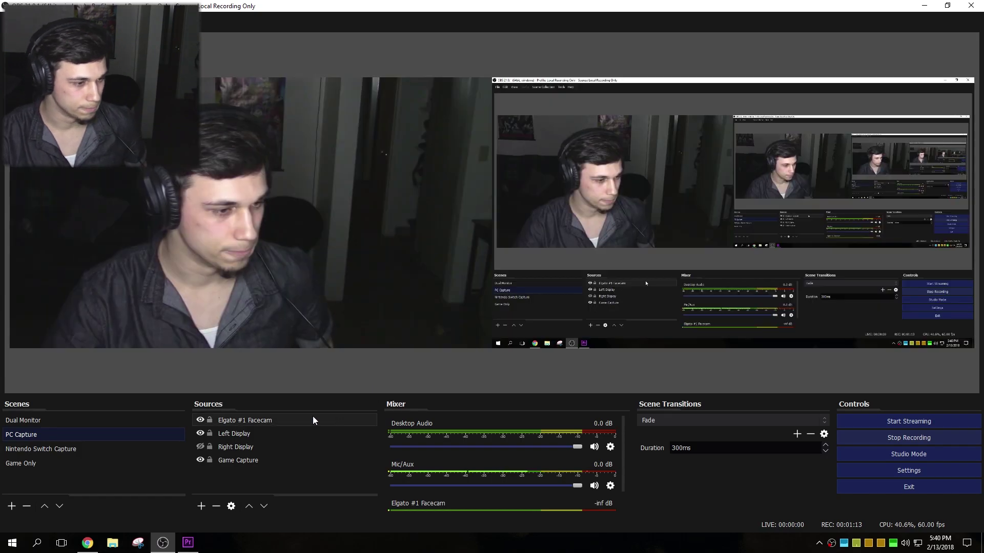
click(313, 420)
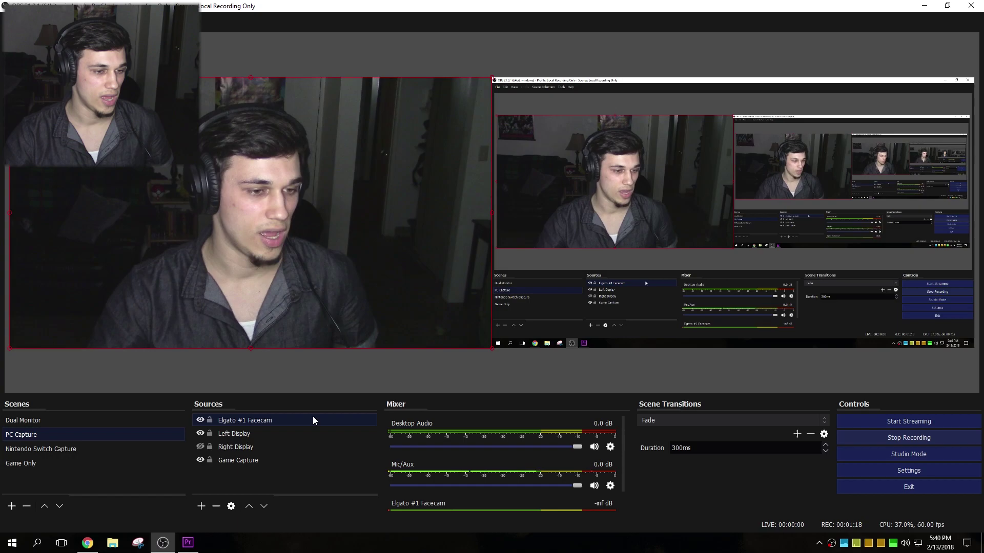
click(313, 434)
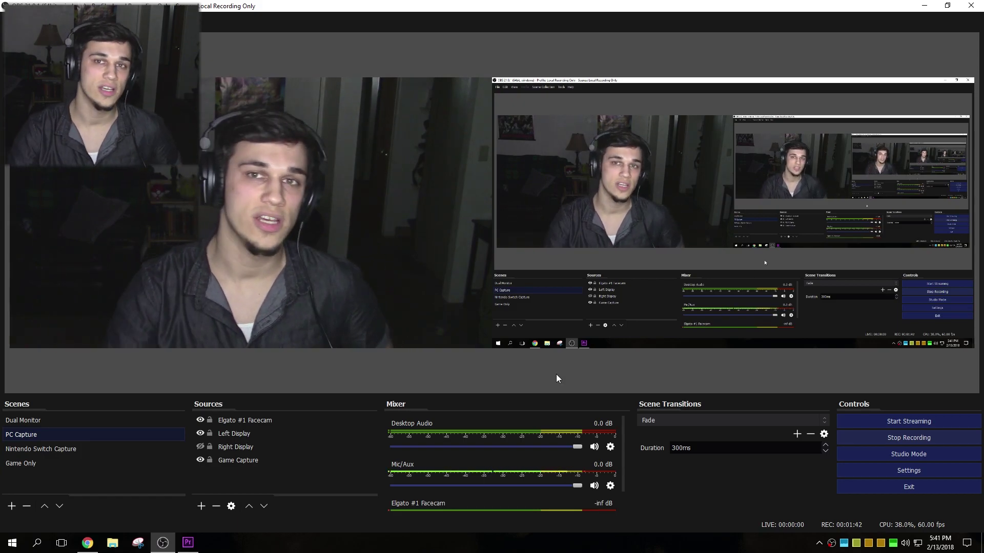
- Create a new Test Footage project, overwriting the old one, and import Tutorial Test Footage.mp4
click(201, 434)
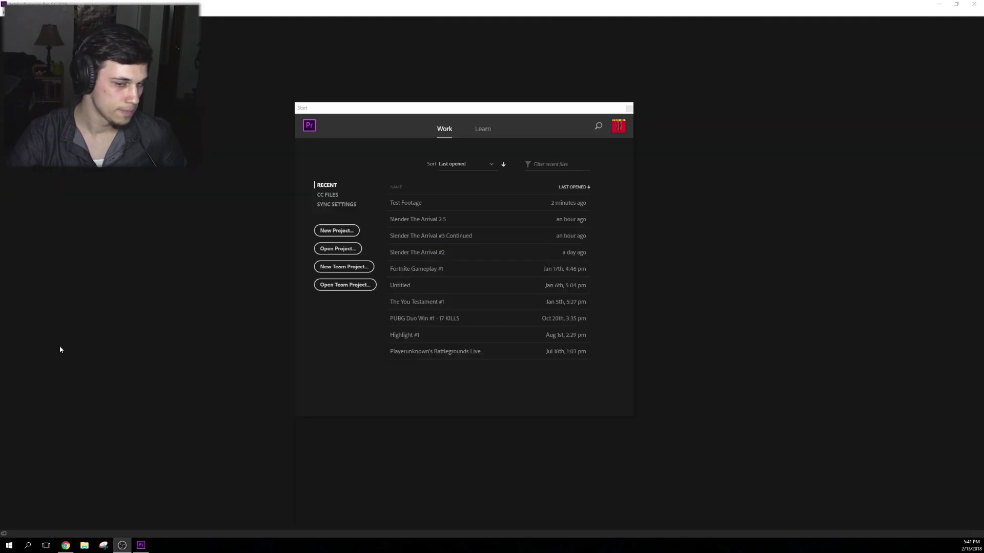
click(329, 231)
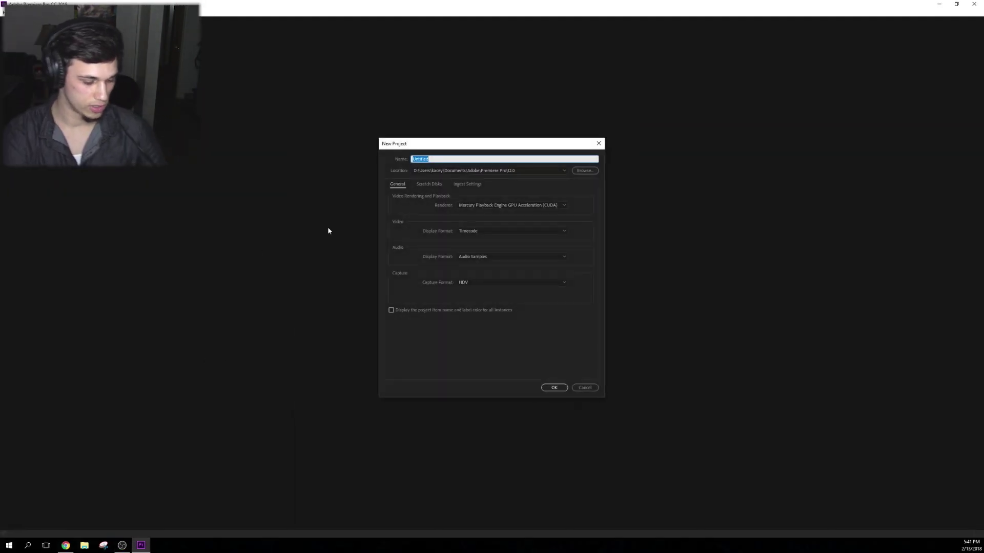
text(Test Footag)
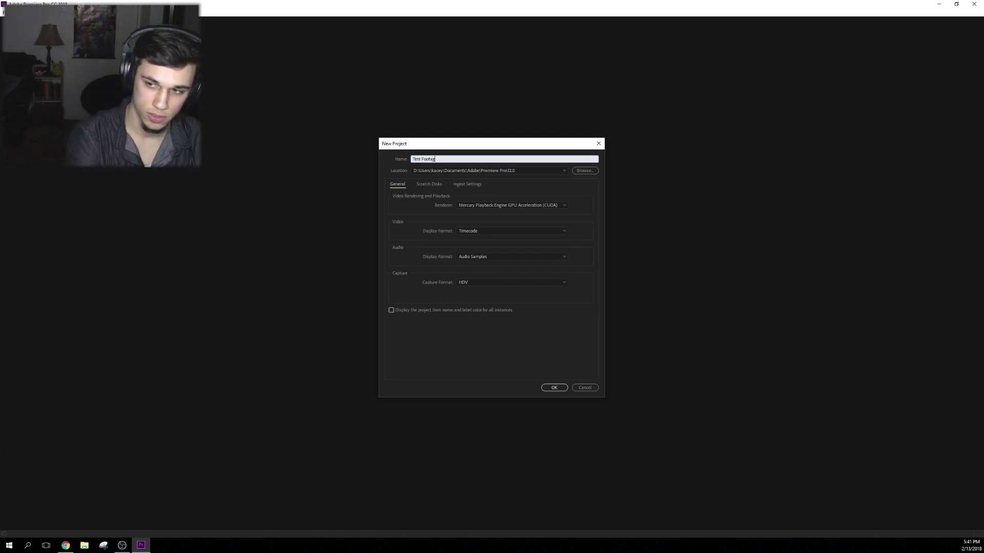
text(e)
key(Return)
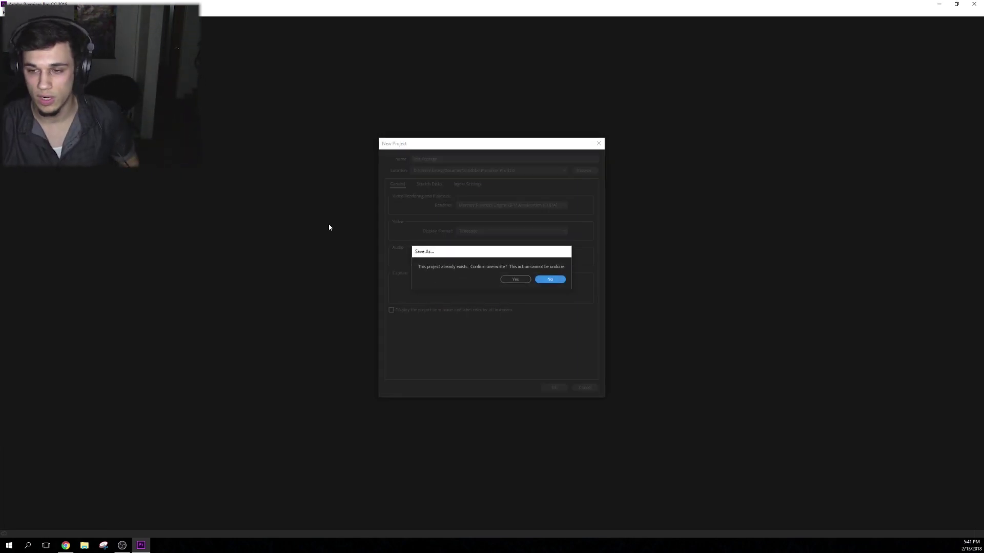
click(517, 283)
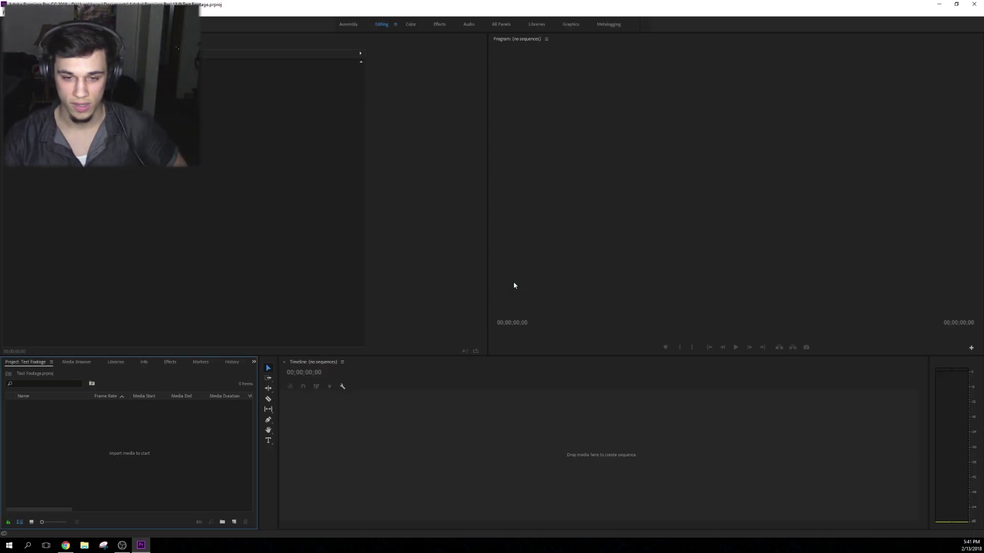
double_click(117, 410)
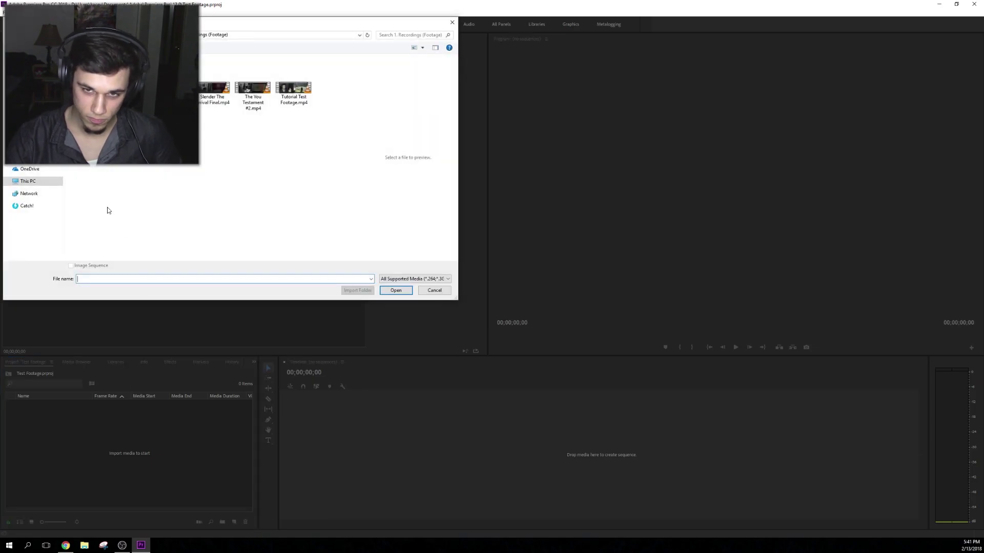
double_click(282, 107)
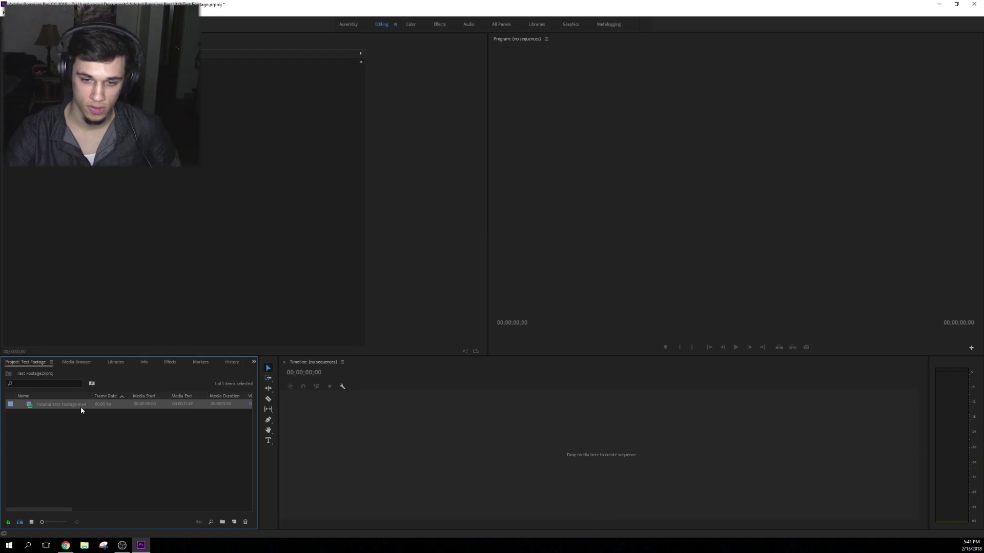
- Build a sequence from the clip, move its video up to V2, and copy it
drag(81, 406, 376, 450)
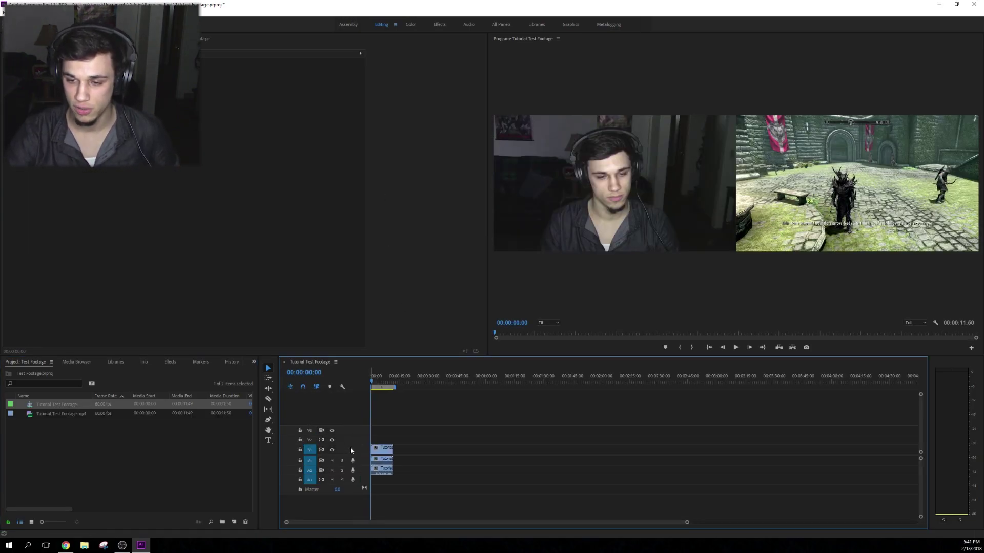
drag(350, 447, 350, 435)
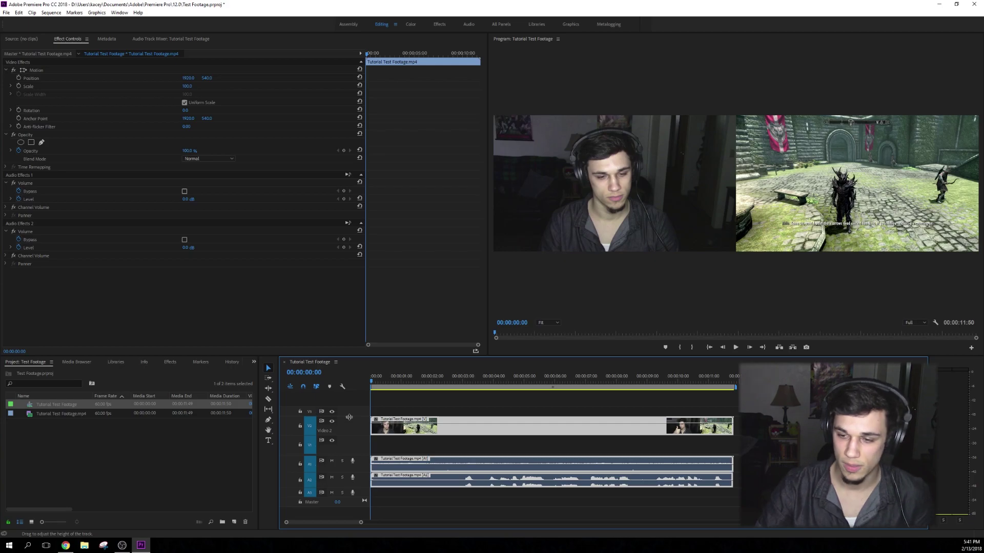
right_click(401, 427)
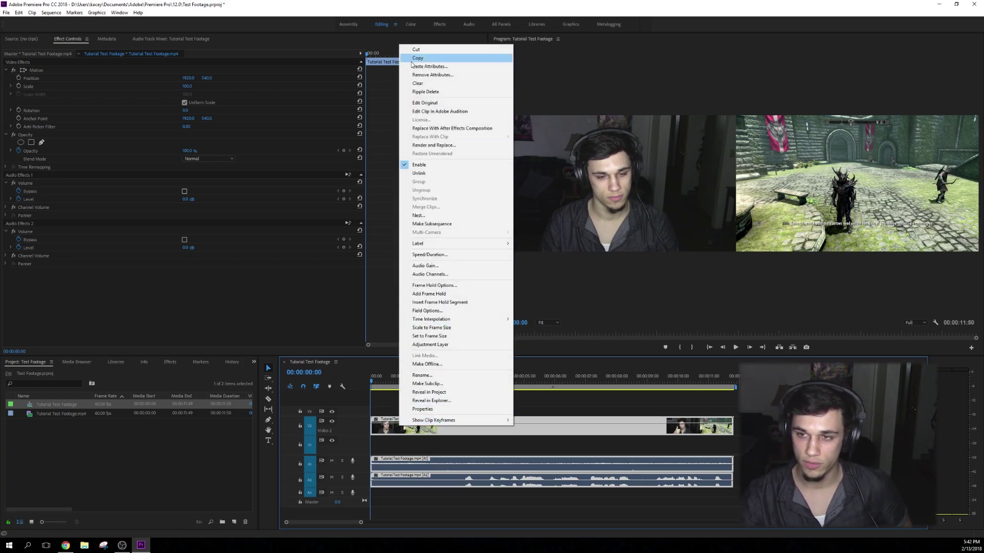
key(Escape)
click(445, 442)
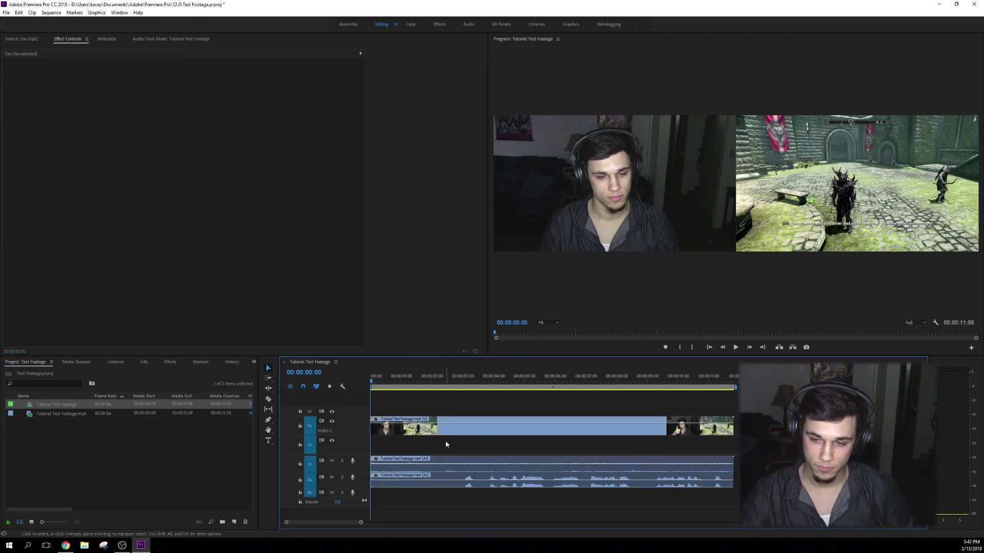
- Paste the copy onto V1, return the playhead to the start, and select the V1 clip
key(ctrl+v)
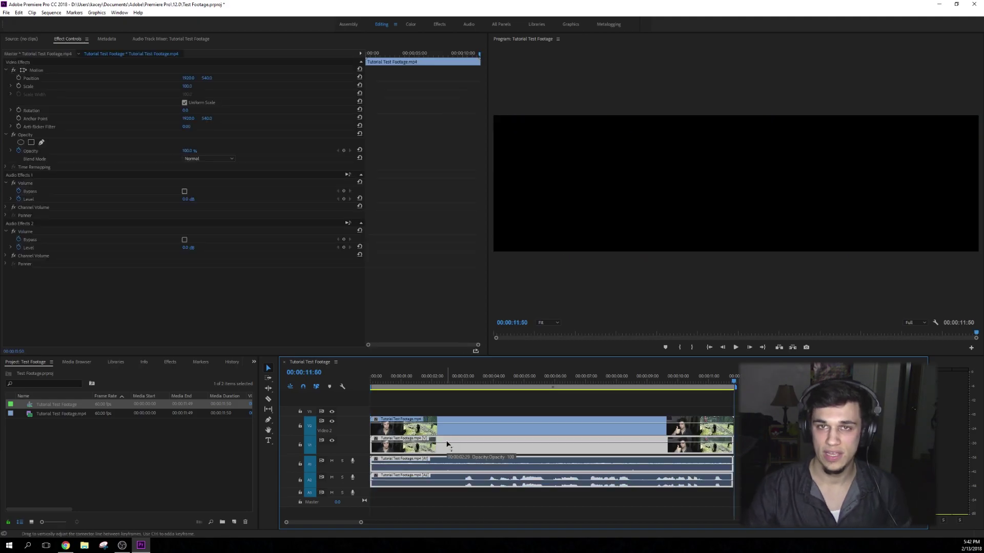
key(Home)
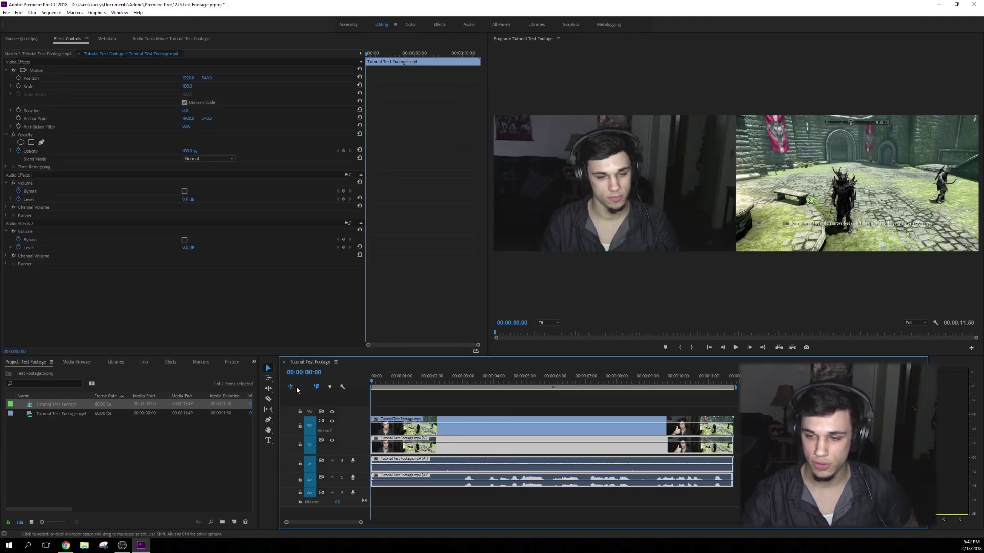
click(422, 443)
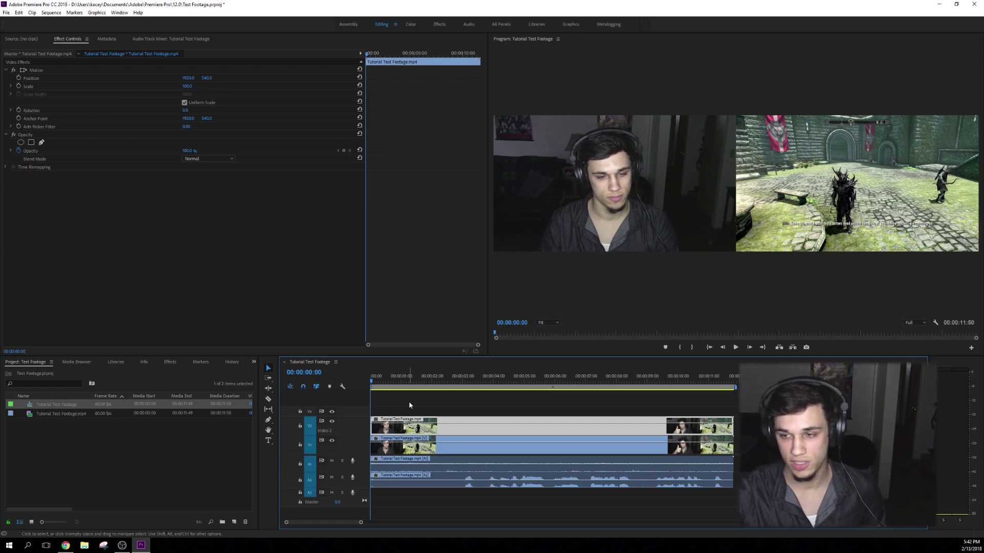
click(575, 290)
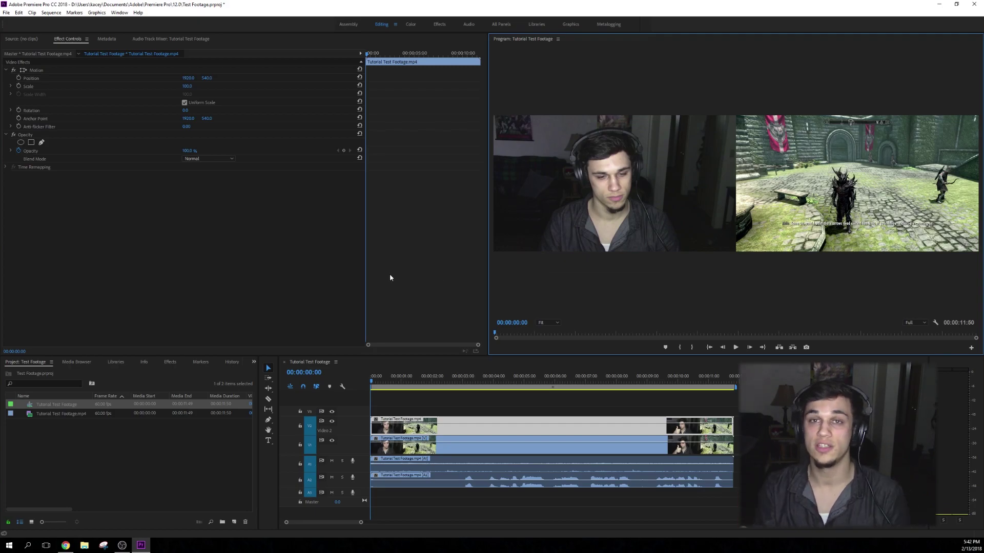
click(51, 13)
click(56, 21)
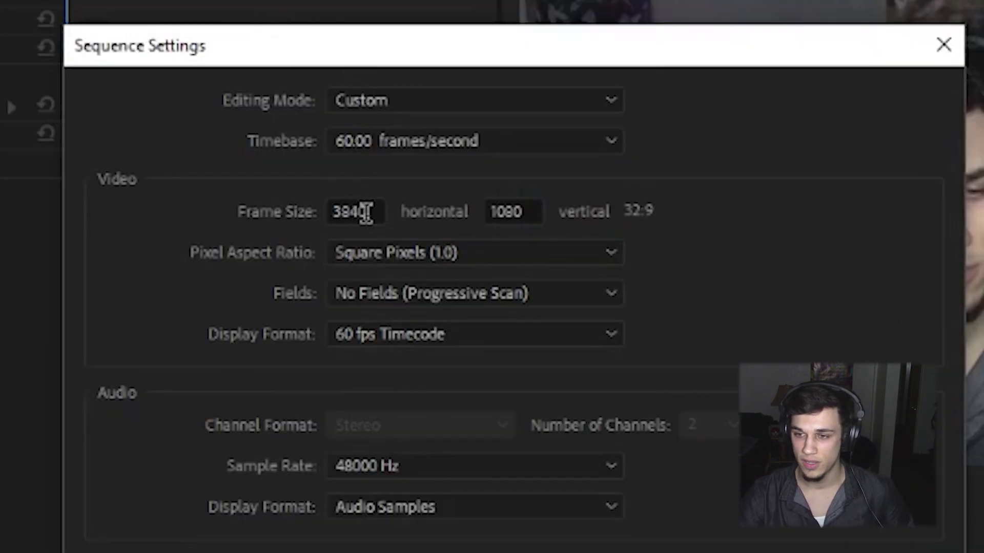
click(447, 180)
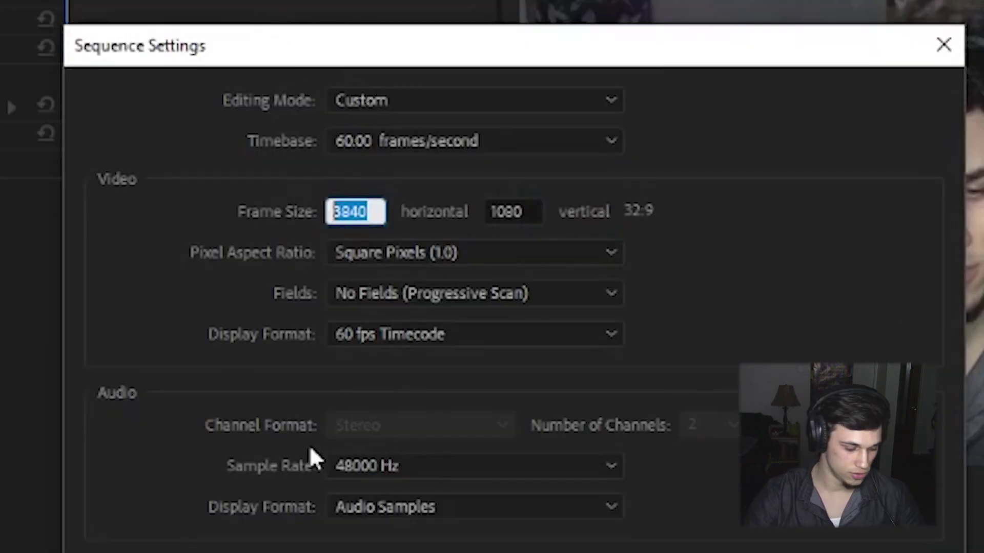
text(1920)
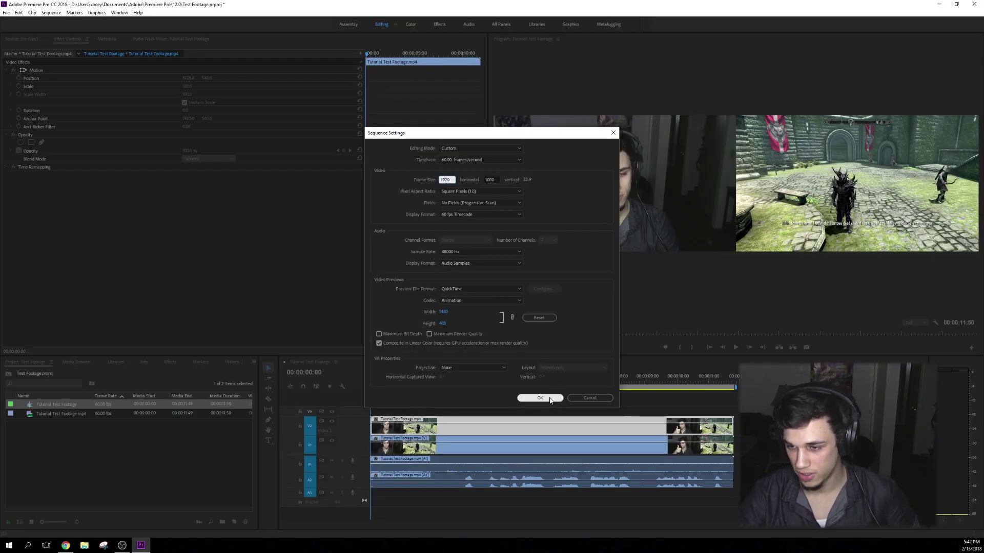
click(544, 398)
click(531, 282)
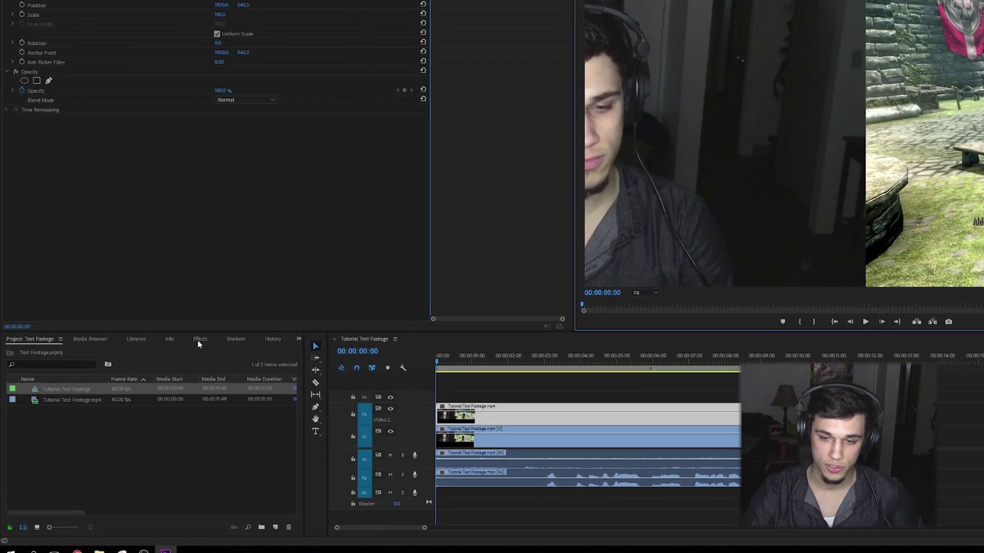
- Search the effects and presets for 'crop' and apply the Crop effect to the V1 clip
click(170, 362)
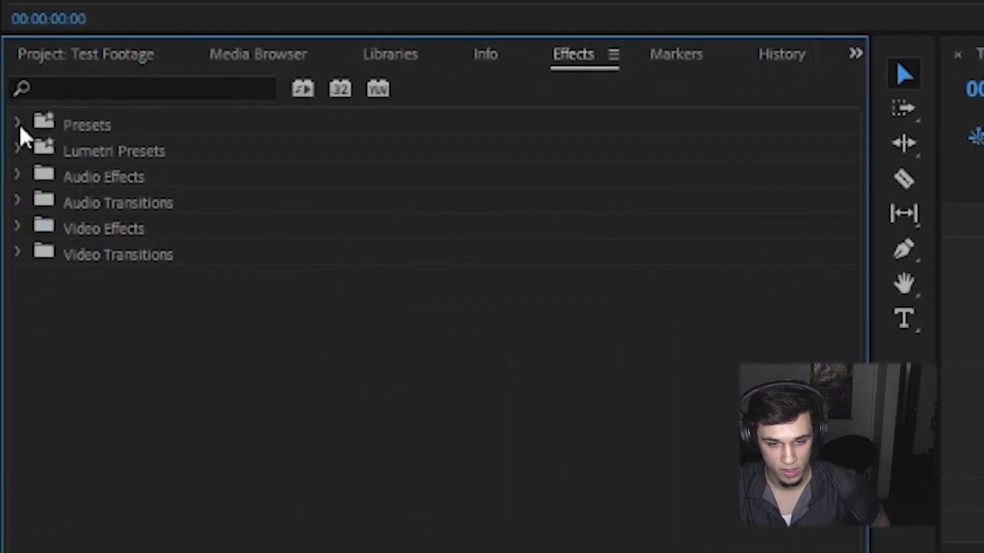
click(19, 124)
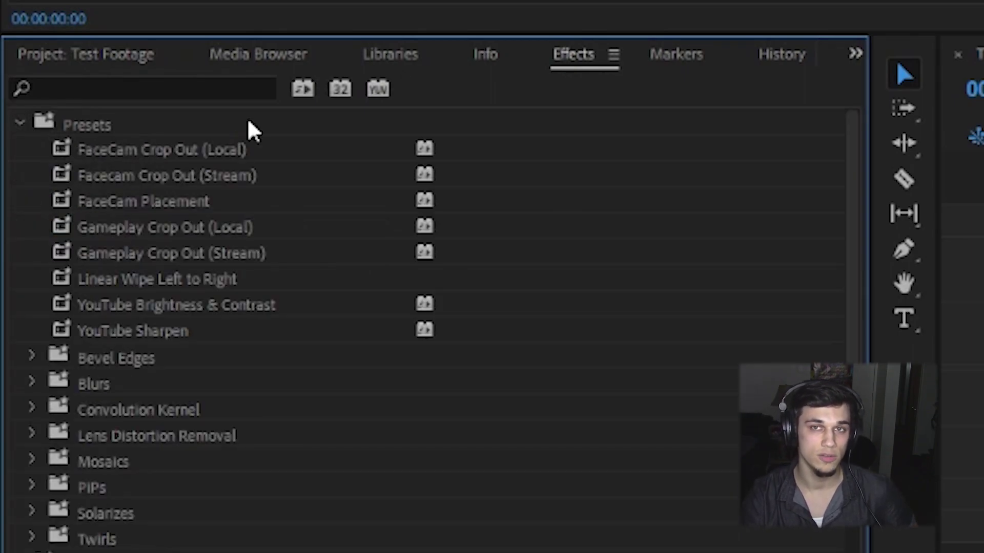
click(213, 87)
text(crop)
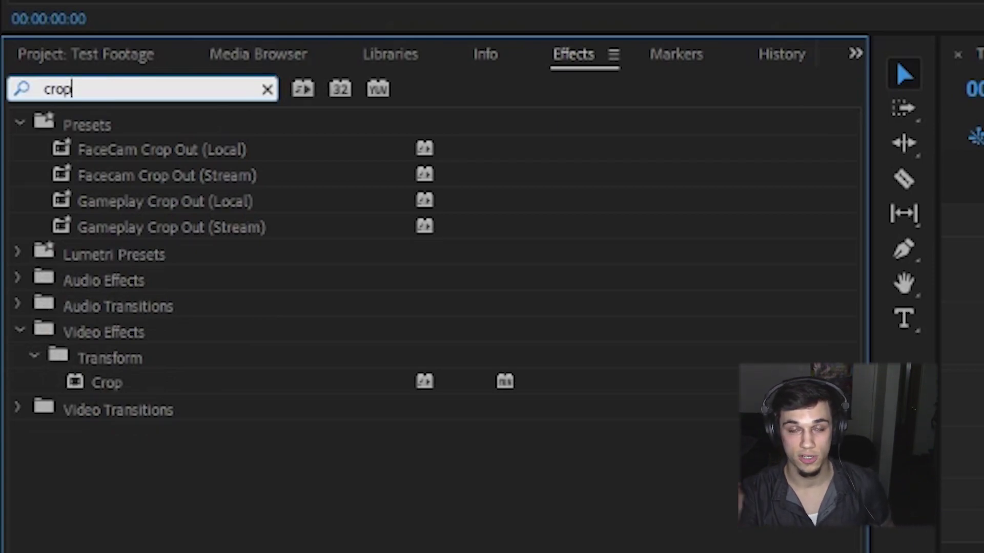
click(192, 394)
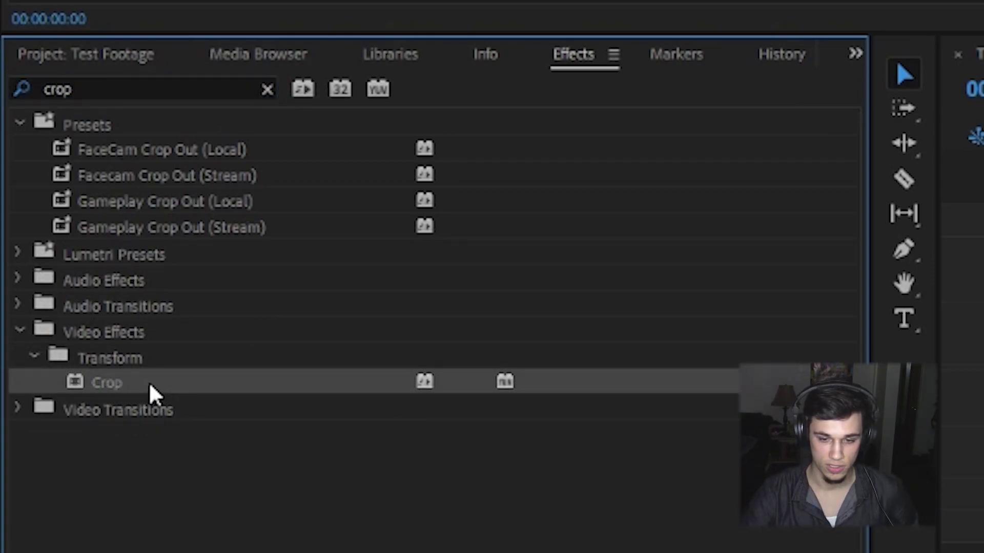
drag(152, 393, 892, 271)
drag(517, 276, 922, 338)
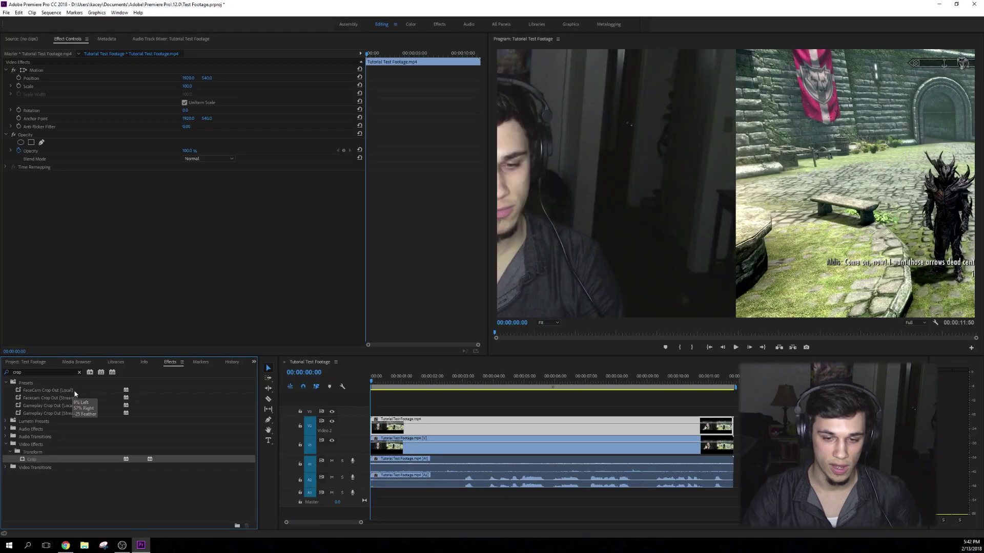
- Apply the FaceCam Crop Out (Local) preset to the facecam clip and Gameplay Crop Out (Local) to the gameplay clip
click(75, 390)
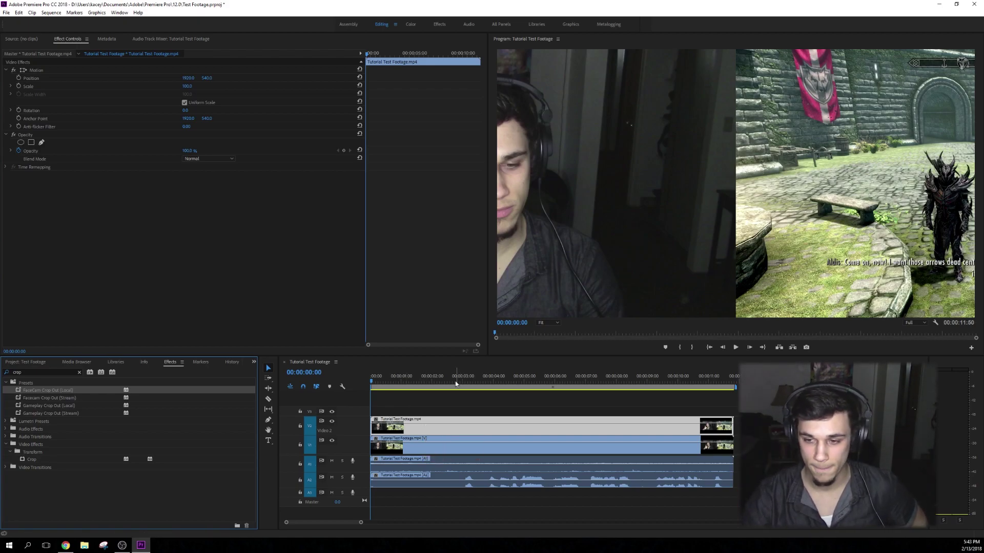
drag(75, 390, 417, 440)
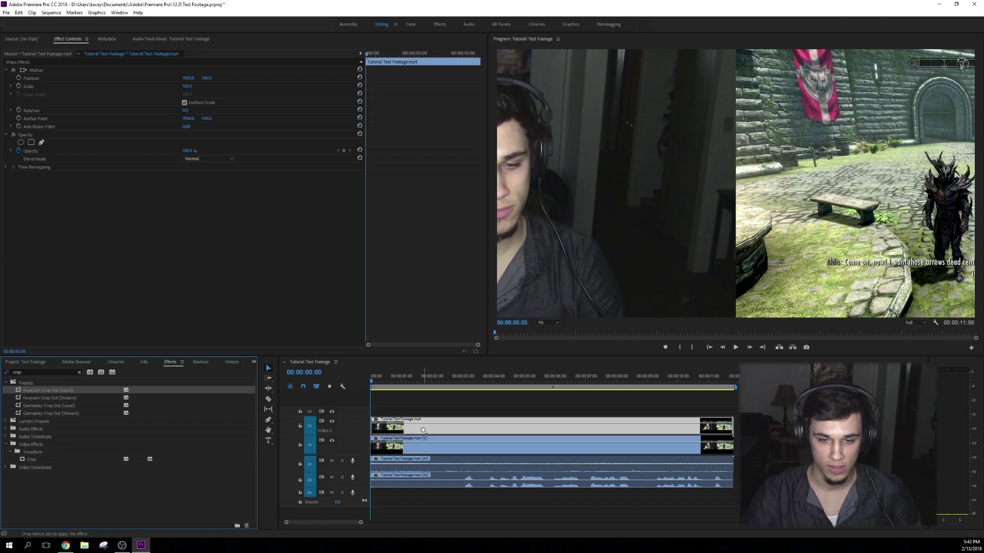
click(429, 429)
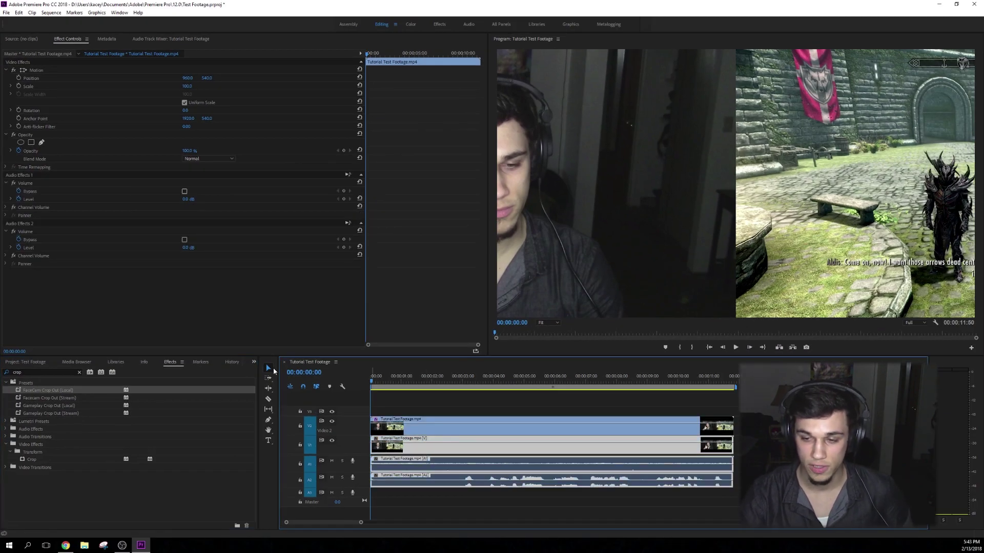
drag(66, 406, 432, 433)
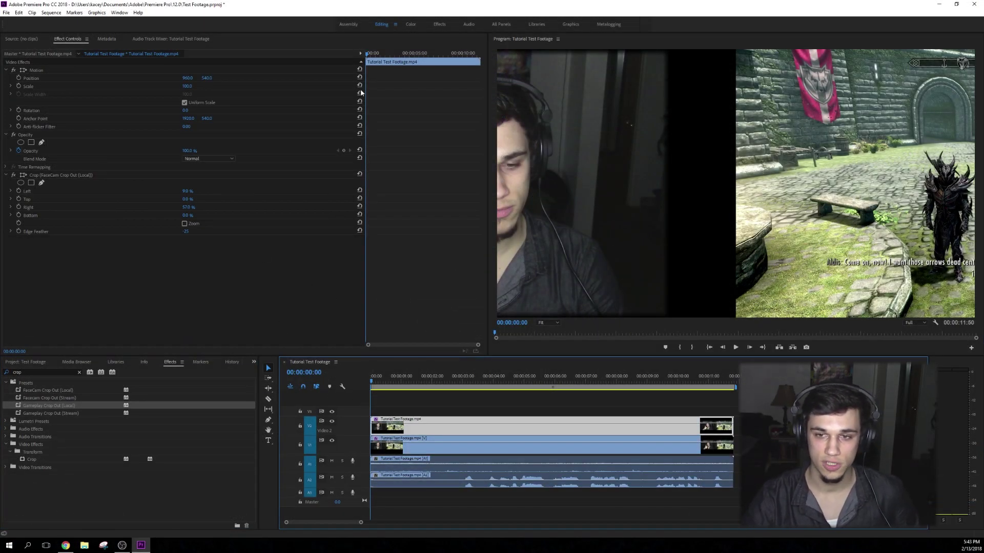
- Apply the FaceCam Placement preset to the facecam clip and check its Position and Motion values
mouse_move(187, 86)
mouse_down()
mouse_move(245, 86)
mouse_move(144, 86)
mouse_move(194, 83)
mouse_up()
click(79, 373)
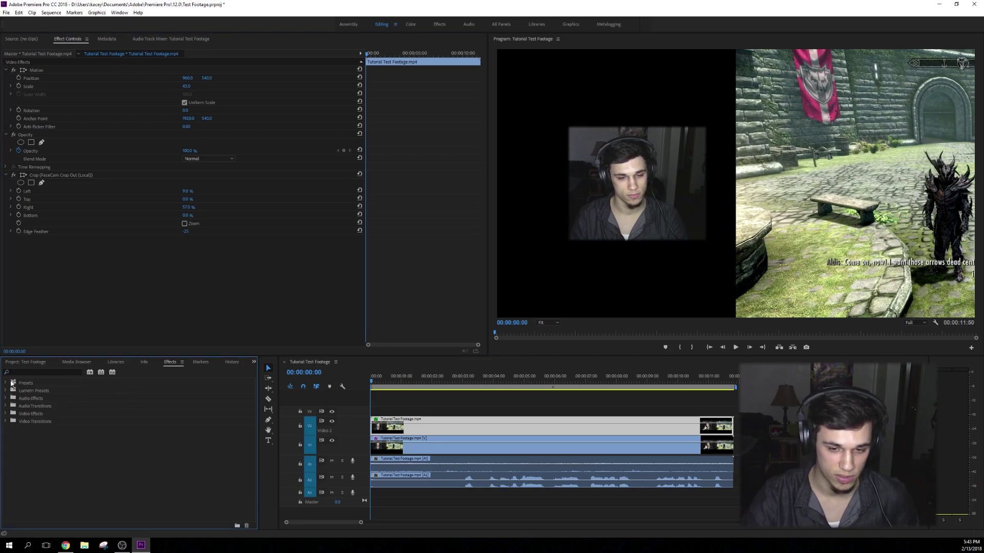
drag(54, 406, 435, 428)
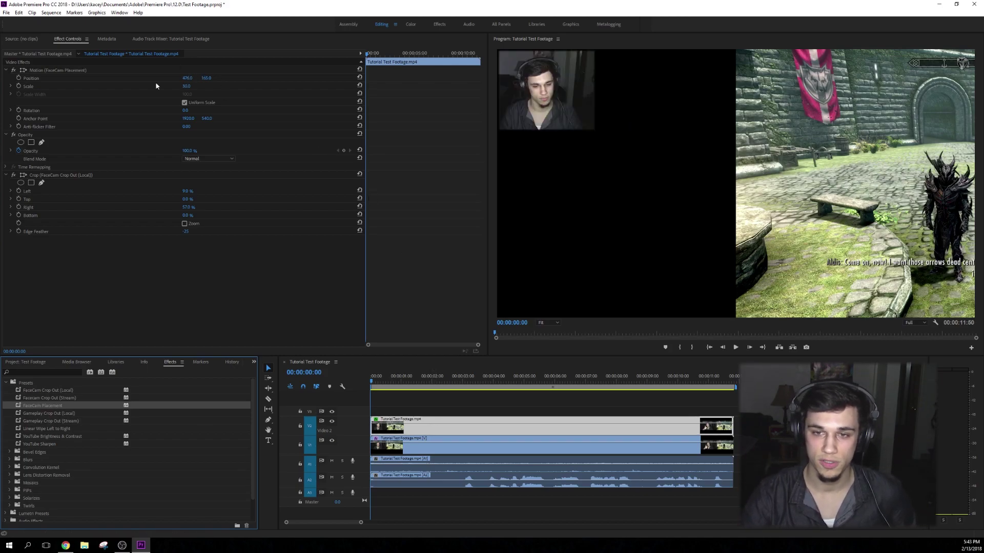
click(191, 78)
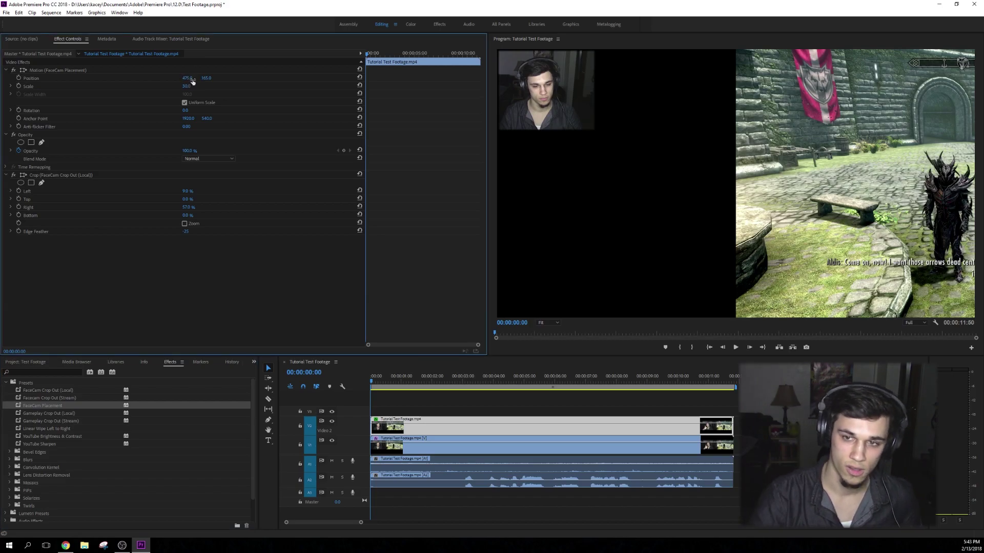
click(204, 218)
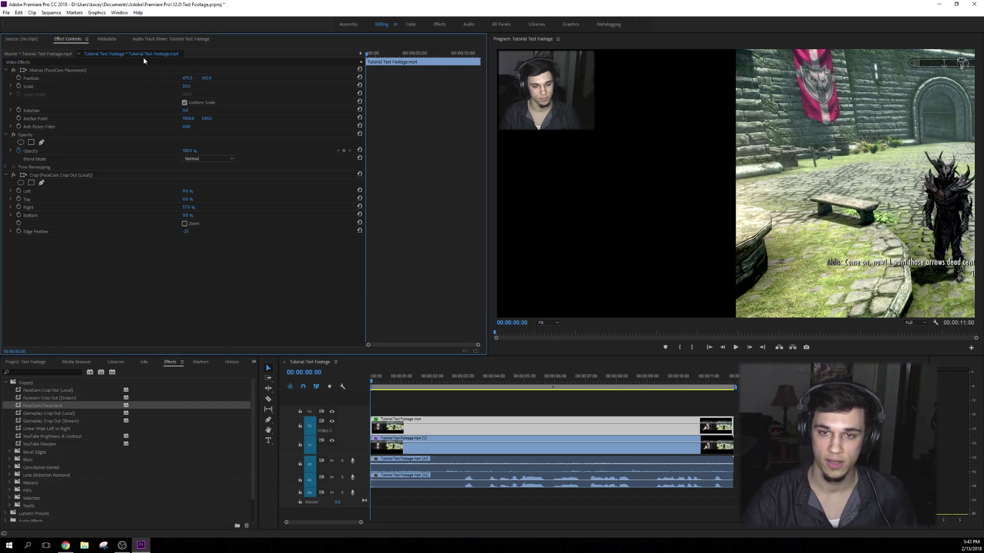
click(87, 71)
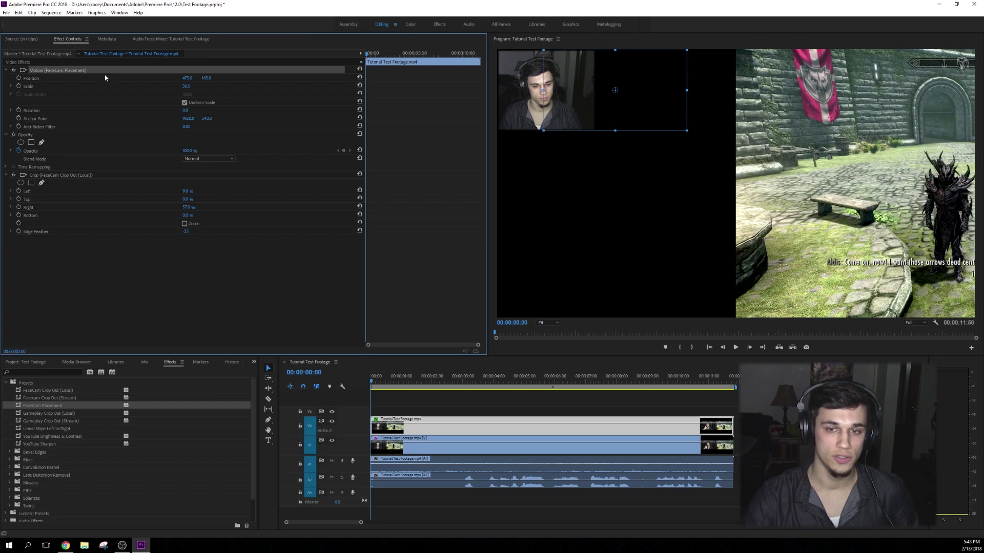
right_click(102, 70)
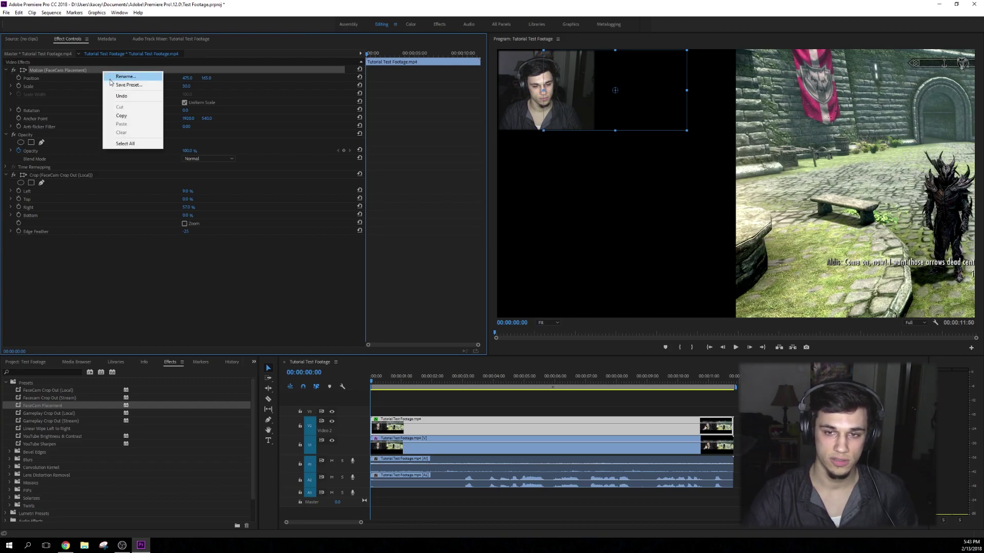
click(115, 84)
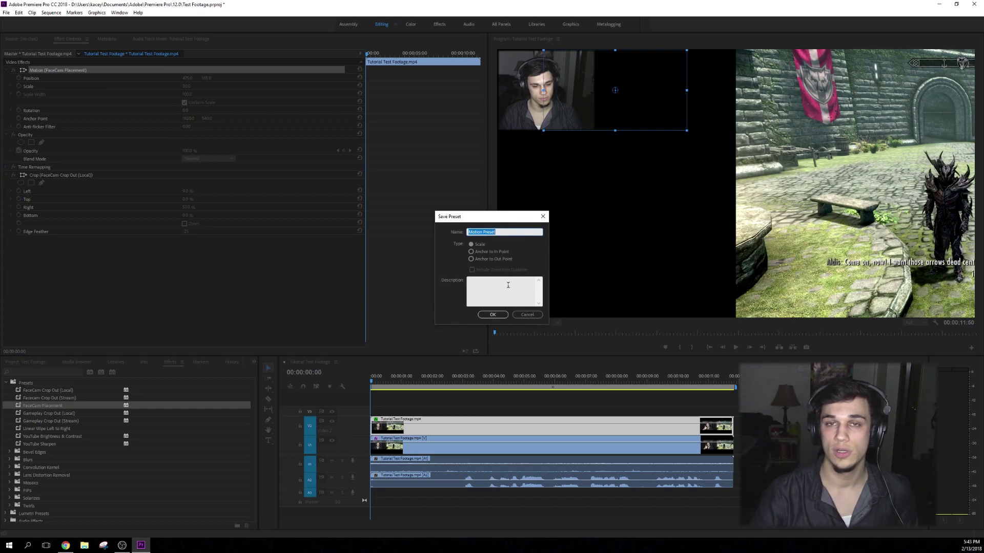
click(527, 315)
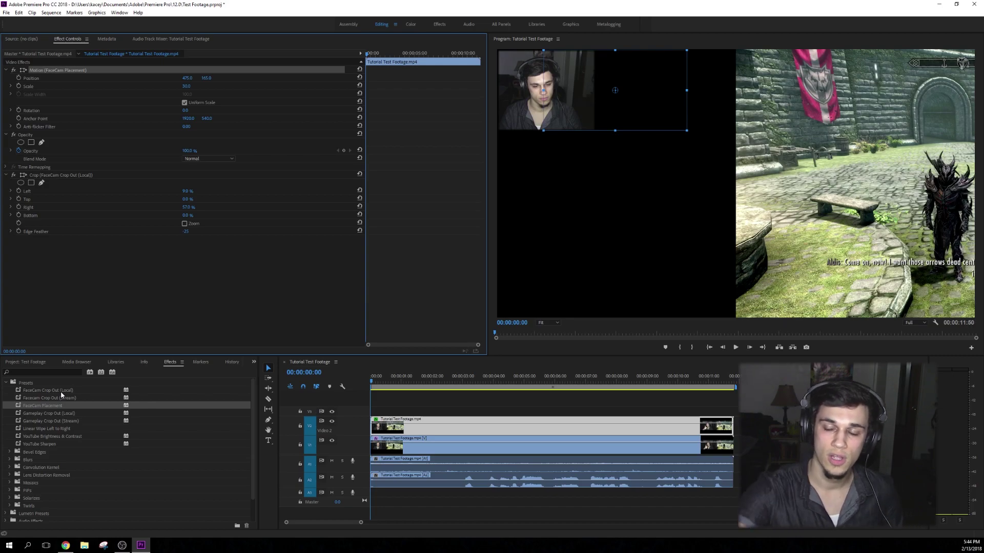
click(516, 119)
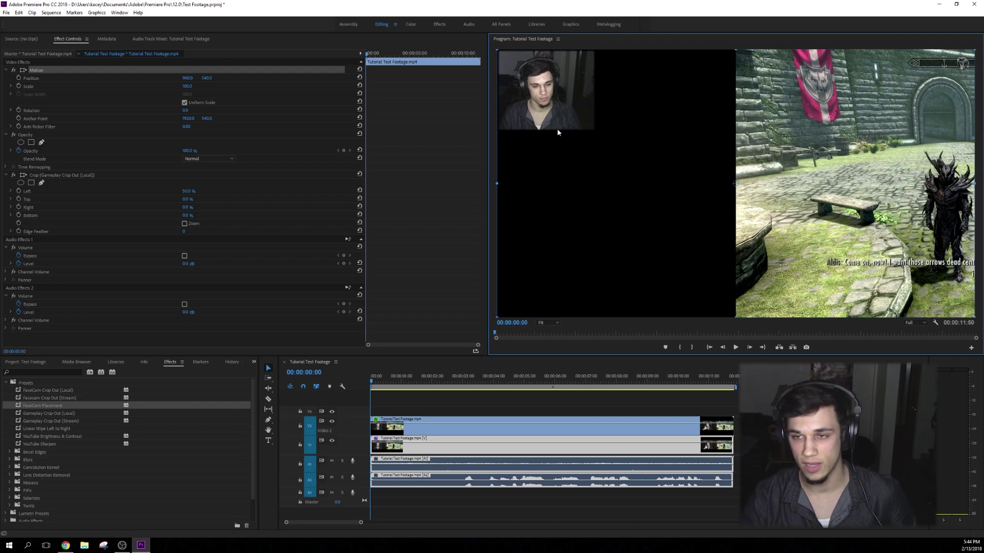
click(392, 368)
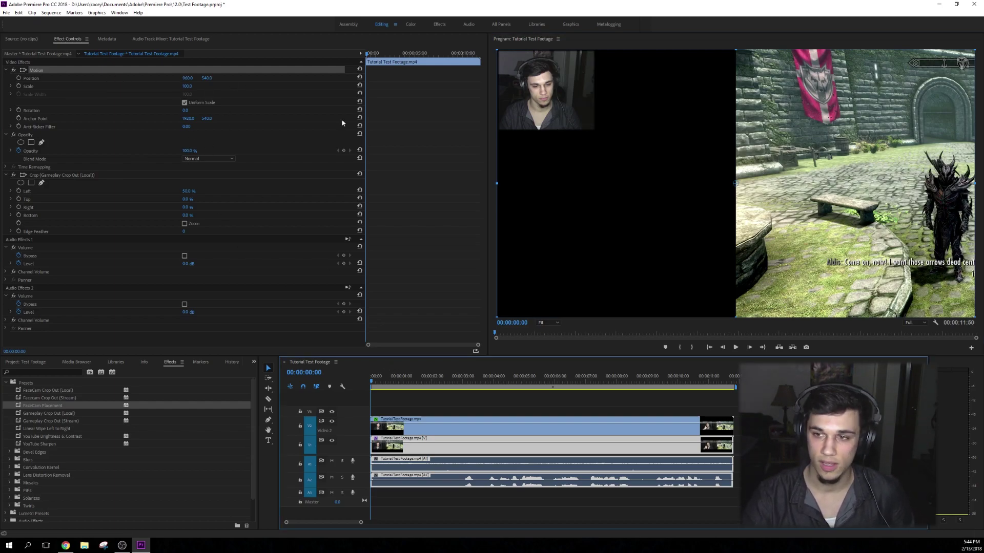
click(439, 443)
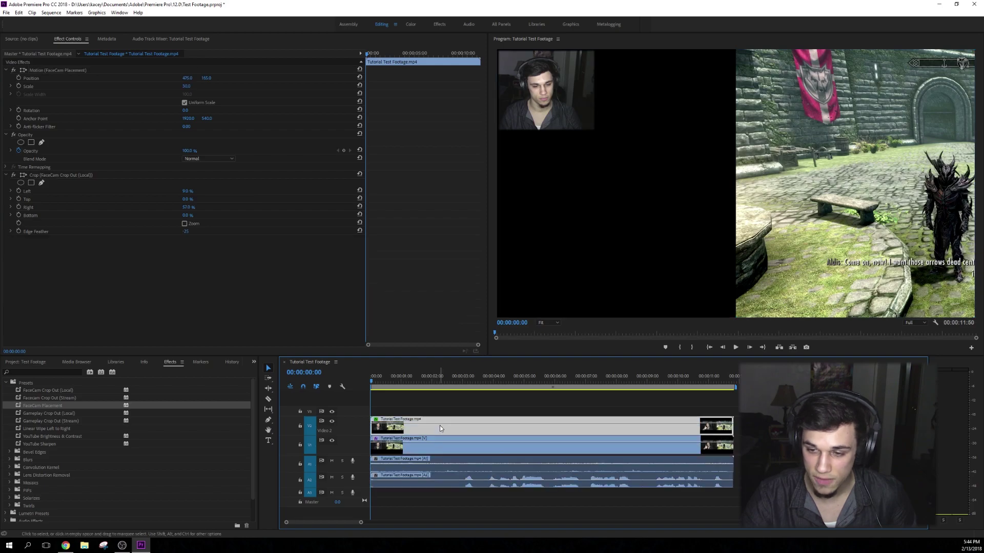
right_click(101, 72)
click(203, 294)
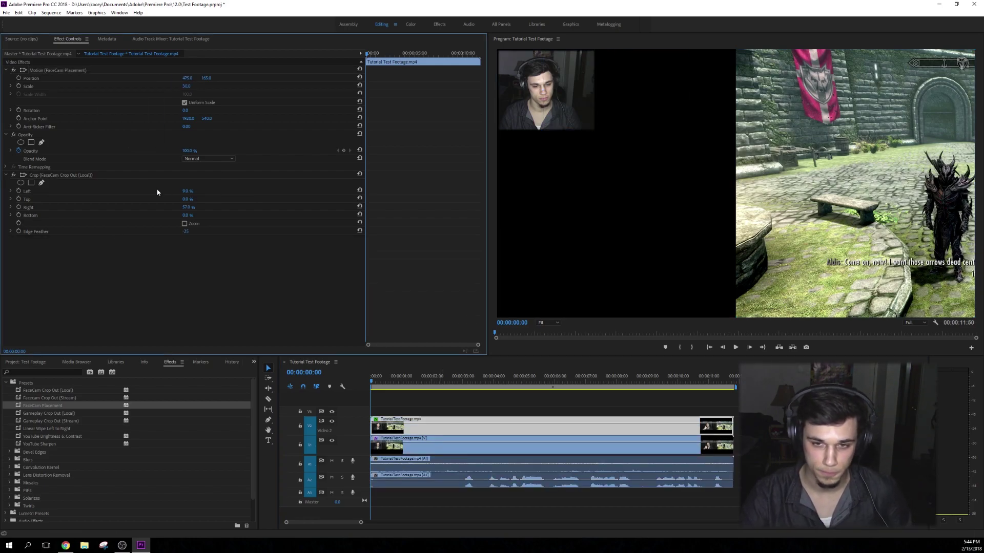
click(113, 176)
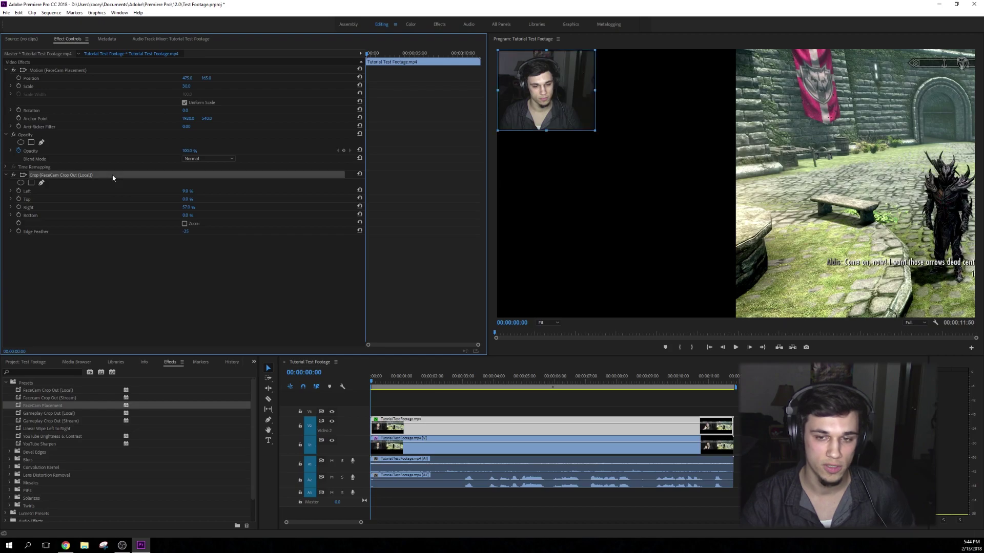
right_click(112, 176)
click(281, 329)
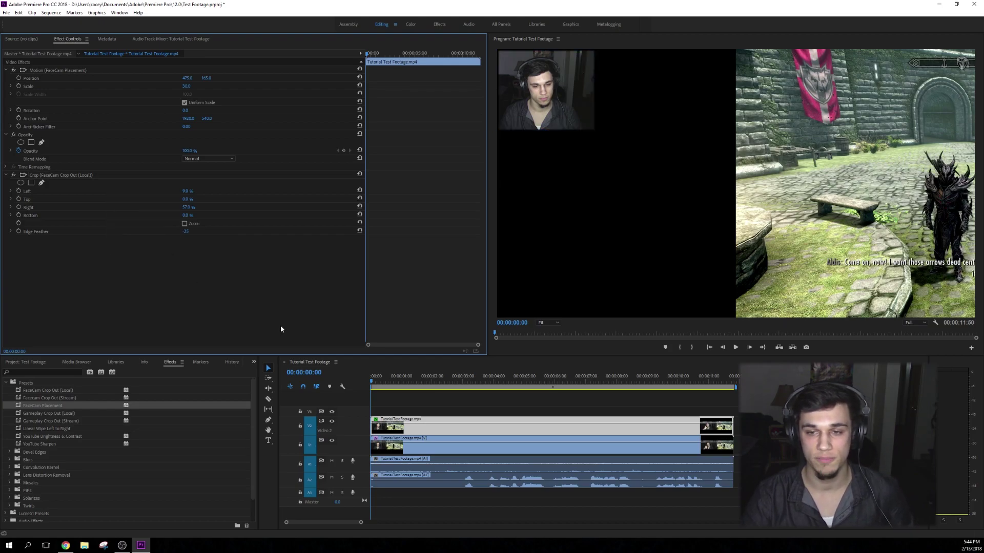
right_click(125, 176)
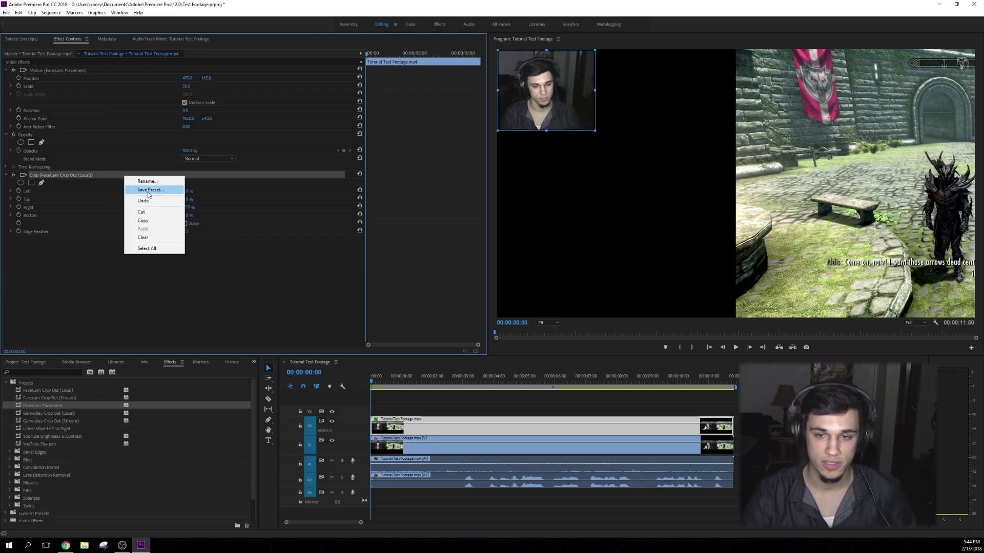
click(140, 190)
click(517, 295)
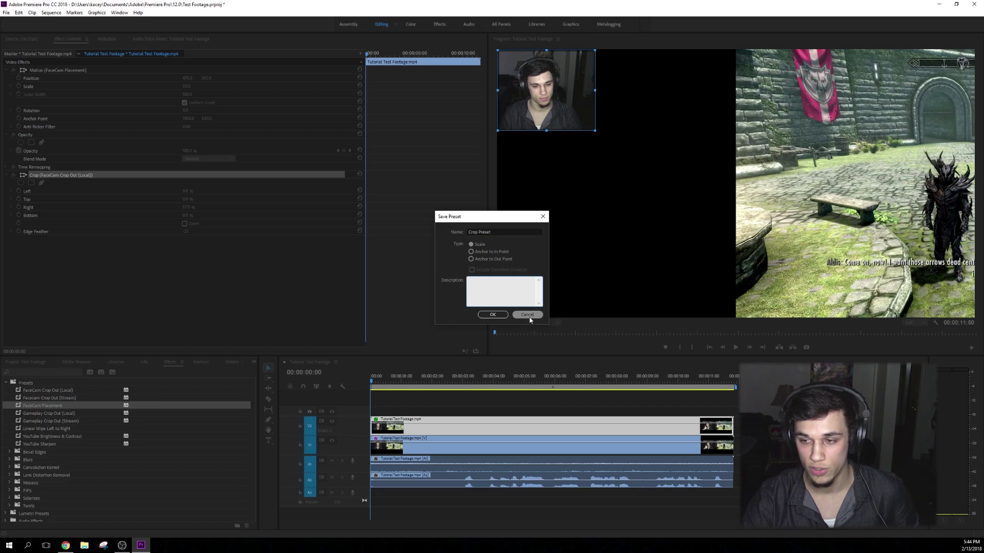
click(527, 315)
mouse_move(60, 393)
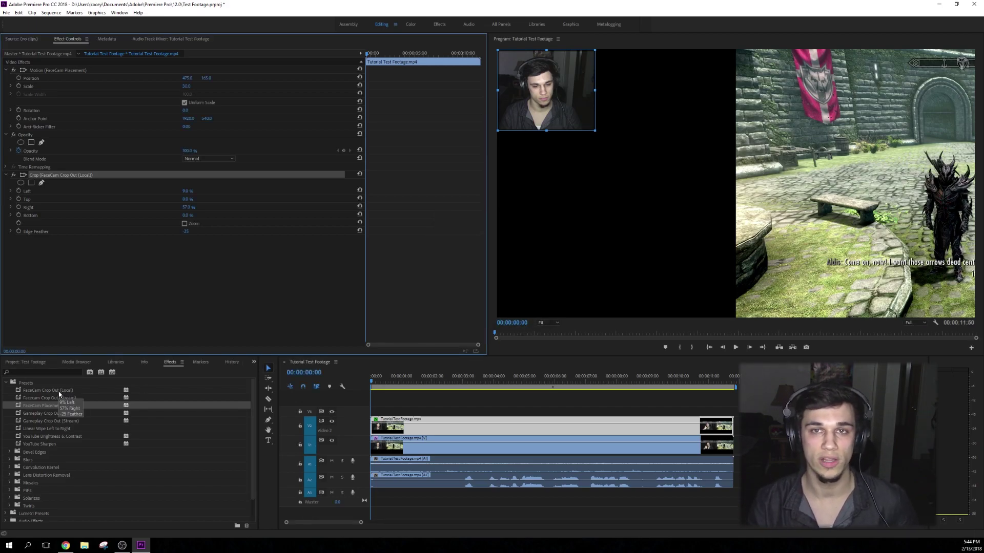
click(154, 259)
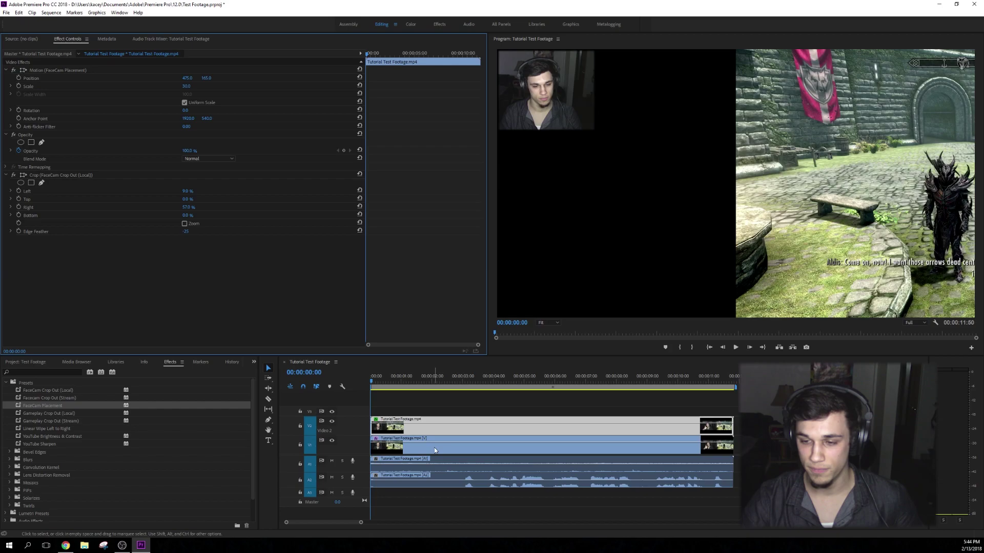
- Scrub the gameplay clip's Position X down to 0, 540 so the game fills the frame
click(410, 426)
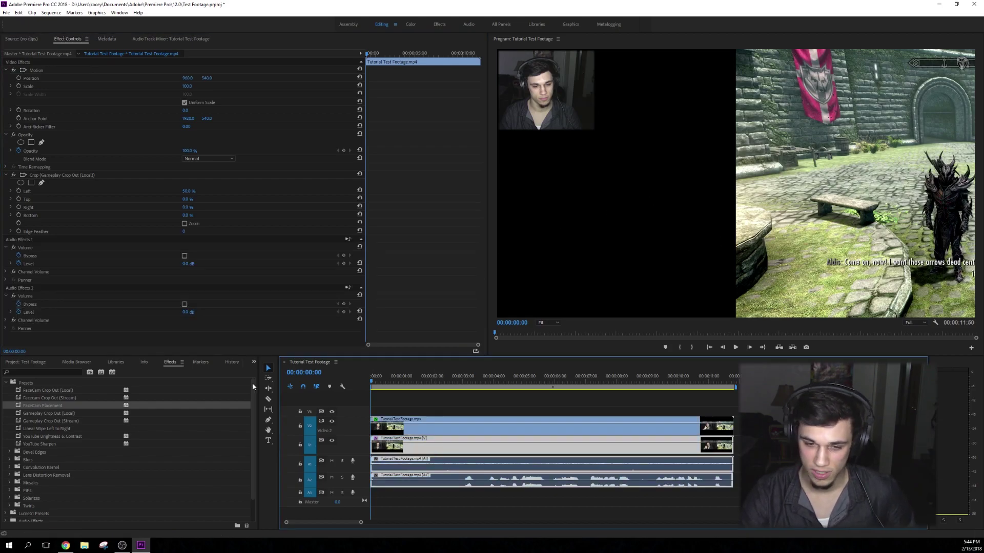
drag(188, 78, 45, 77)
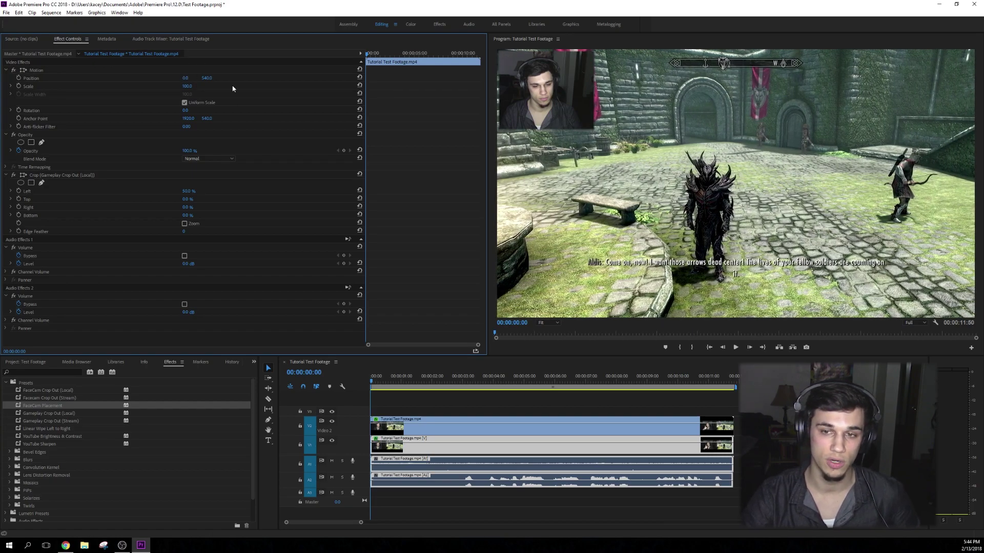
click(441, 365)
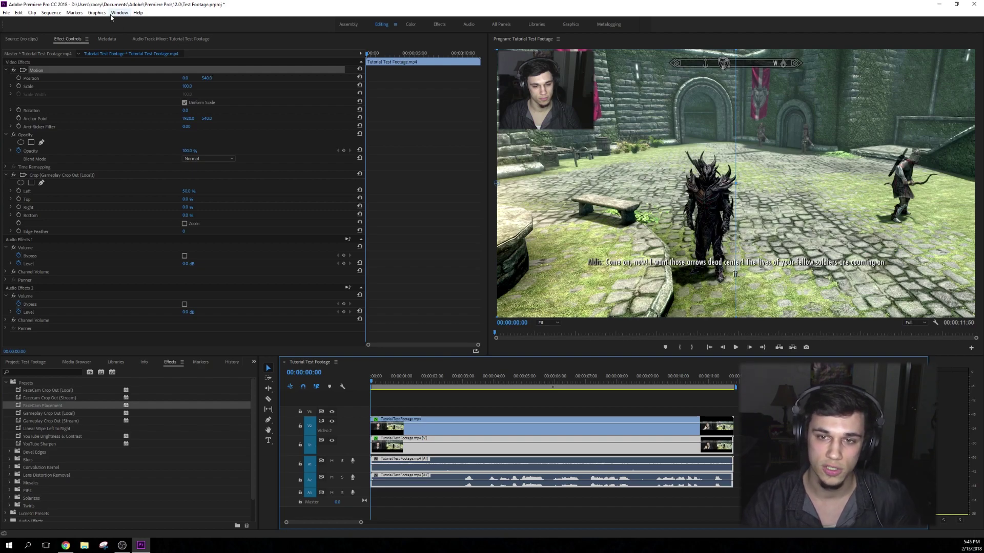
- Show the Audio Track Mixer with the effects slots revealed above each track
click(158, 39)
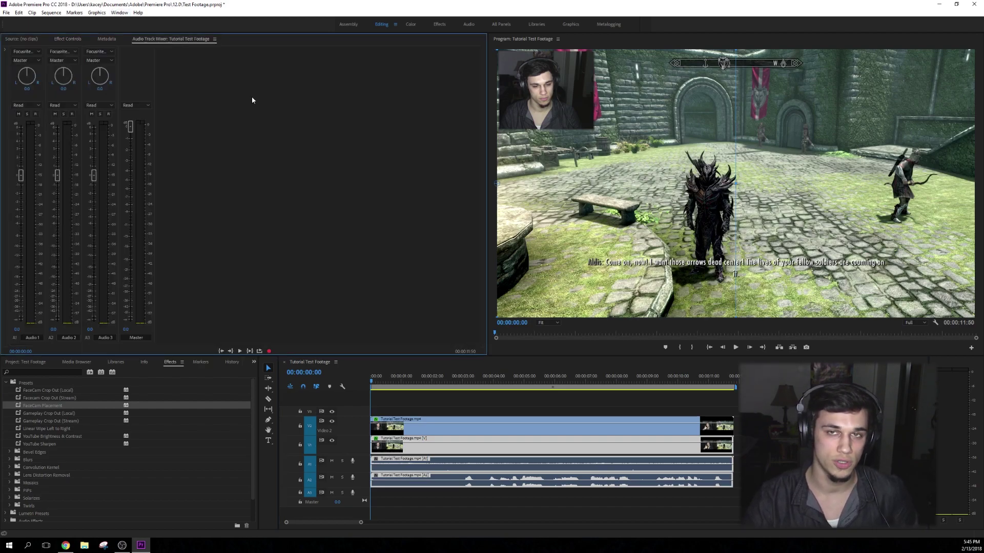
click(120, 12)
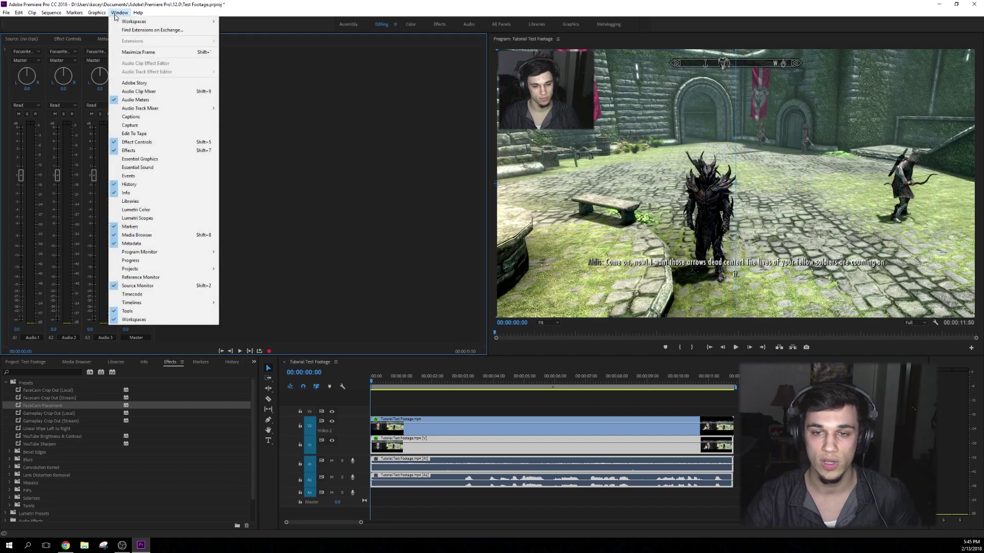
mouse_move(160, 110)
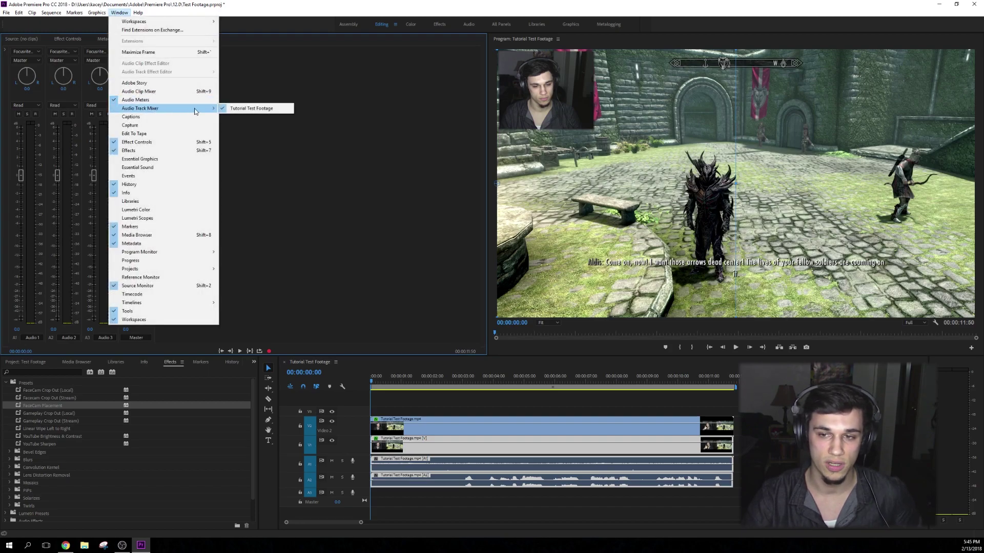
click(285, 135)
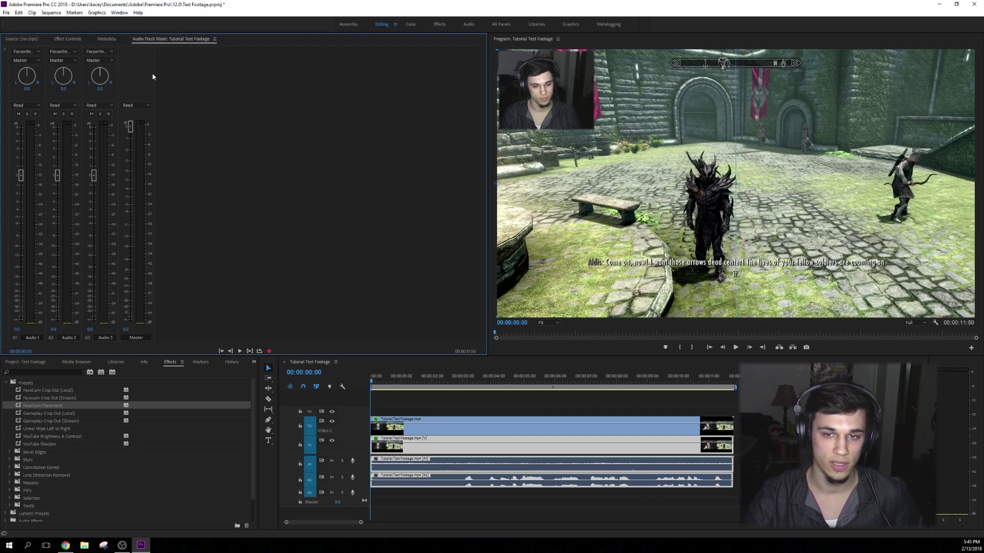
click(4, 50)
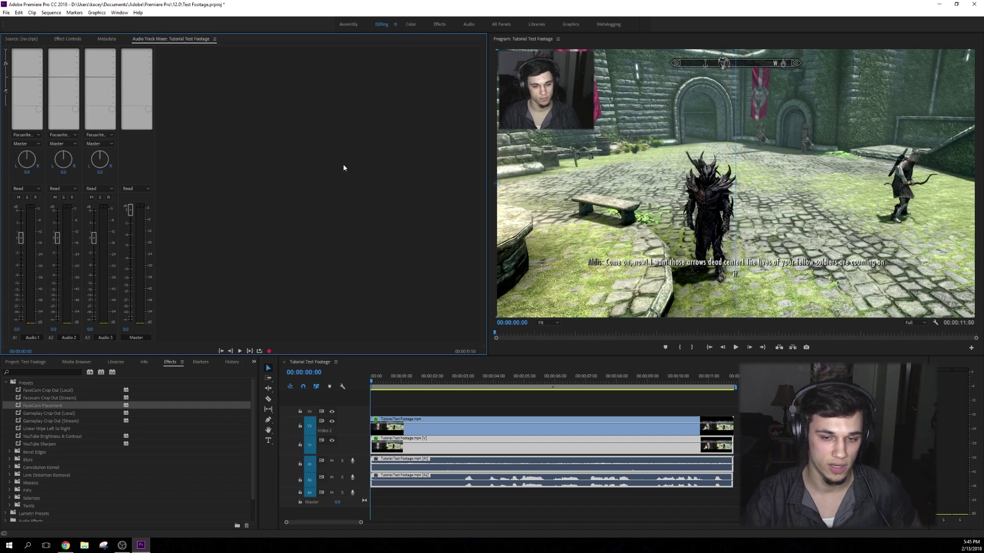
- Briefly play the audio, then open the effects list for the Audio 2 slot
key(space)
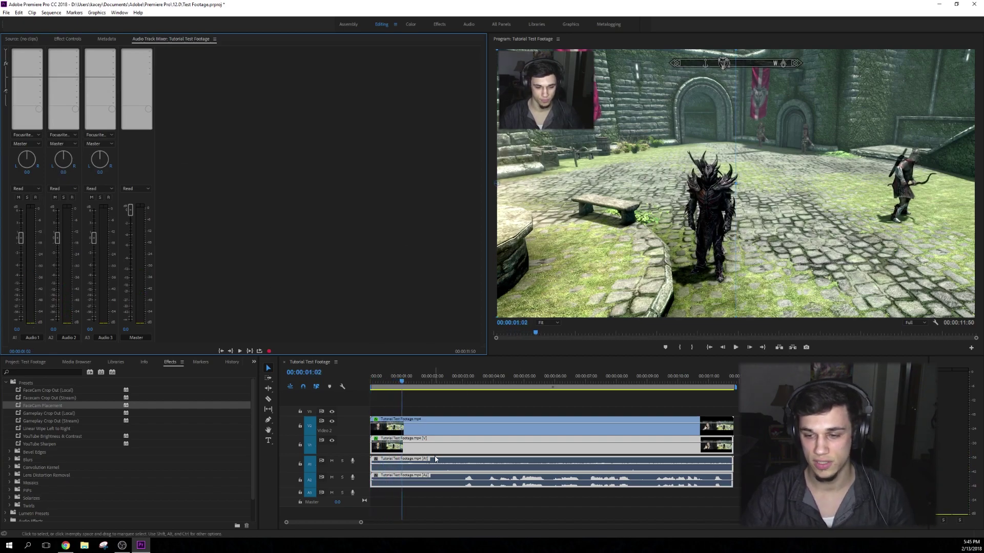
click(445, 490)
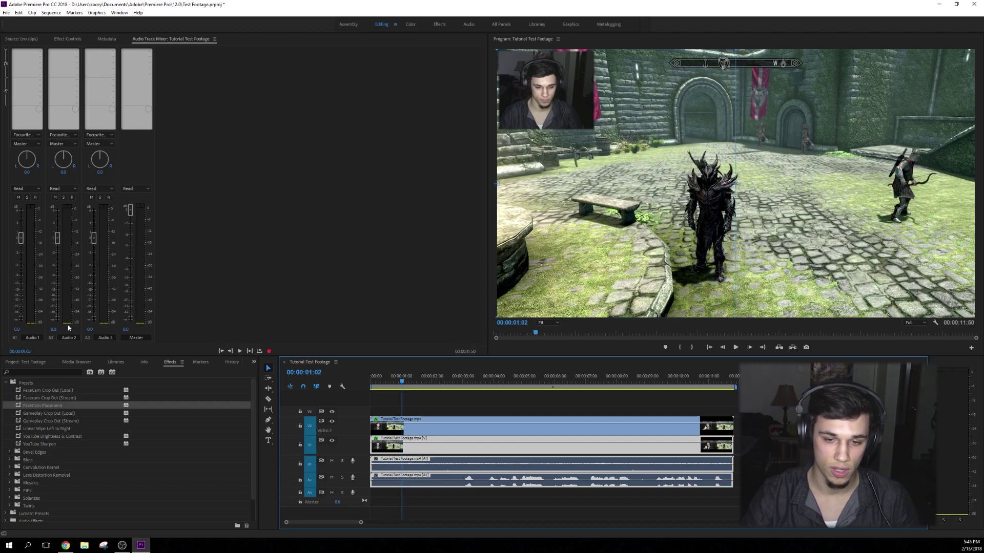
click(77, 57)
- Add a Multiband Compressor (Broadcast preset) to Audio 2 and set Limiter Margin to -3 dB
mouse_move(78, 77)
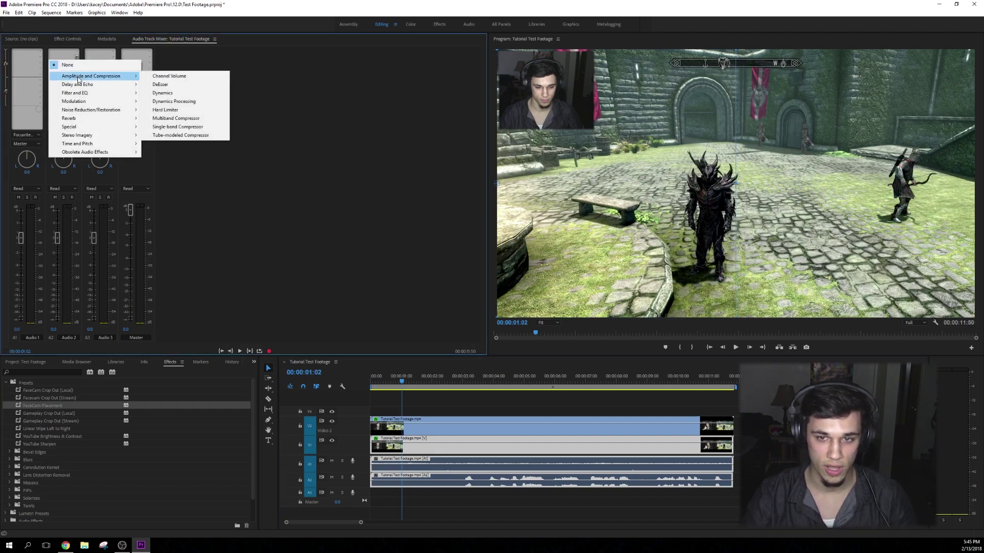
click(180, 119)
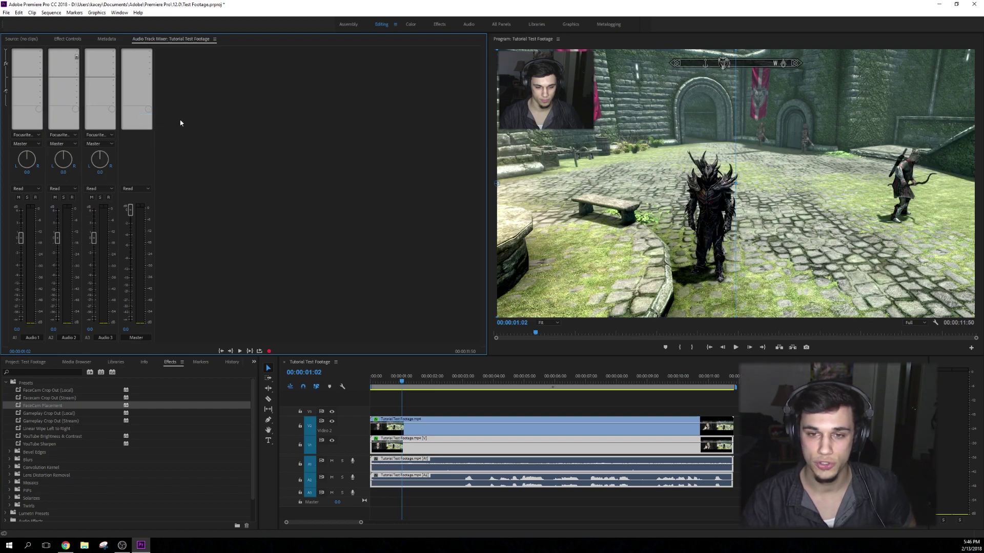
double_click(58, 56)
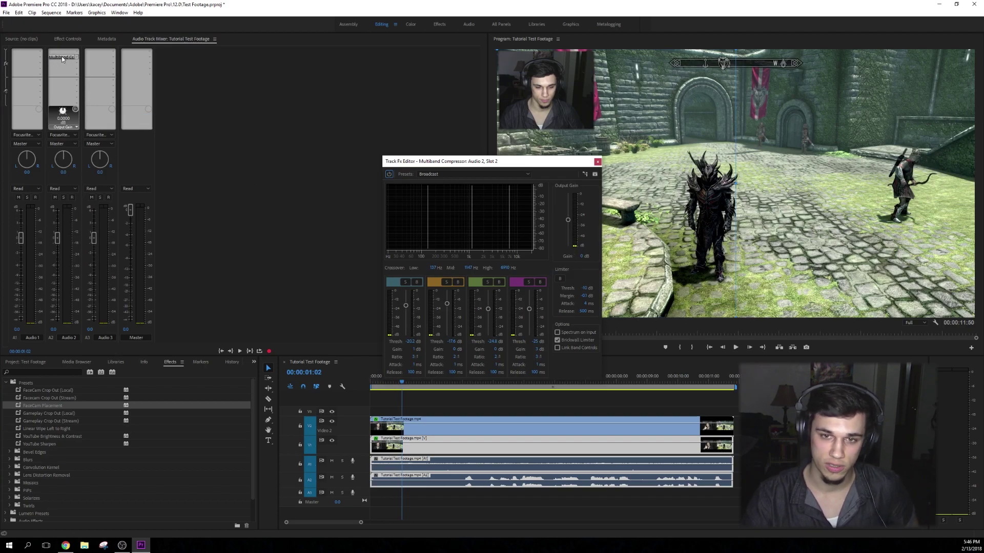
drag(540, 162, 355, 102)
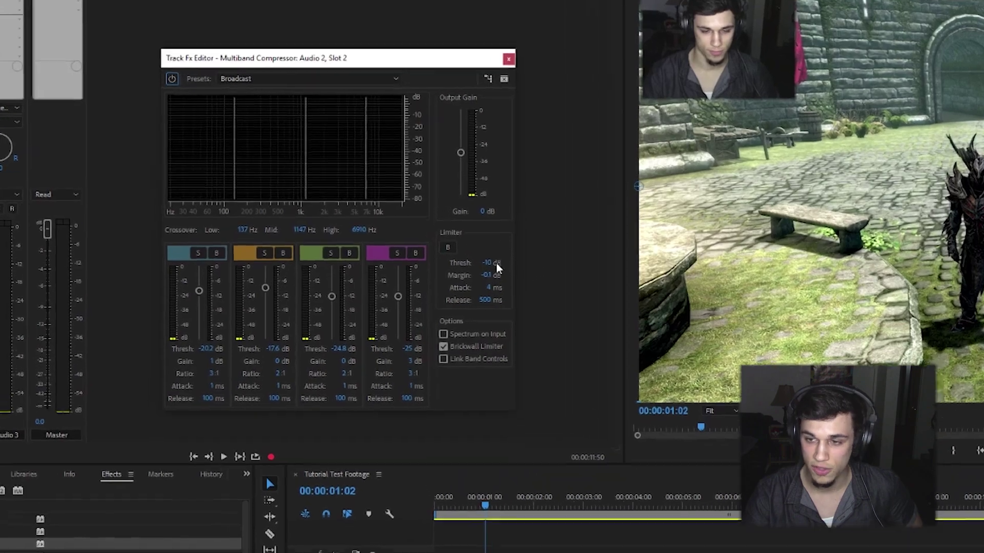
drag(487, 275, 481, 283)
drag(633, 357, 663, 349)
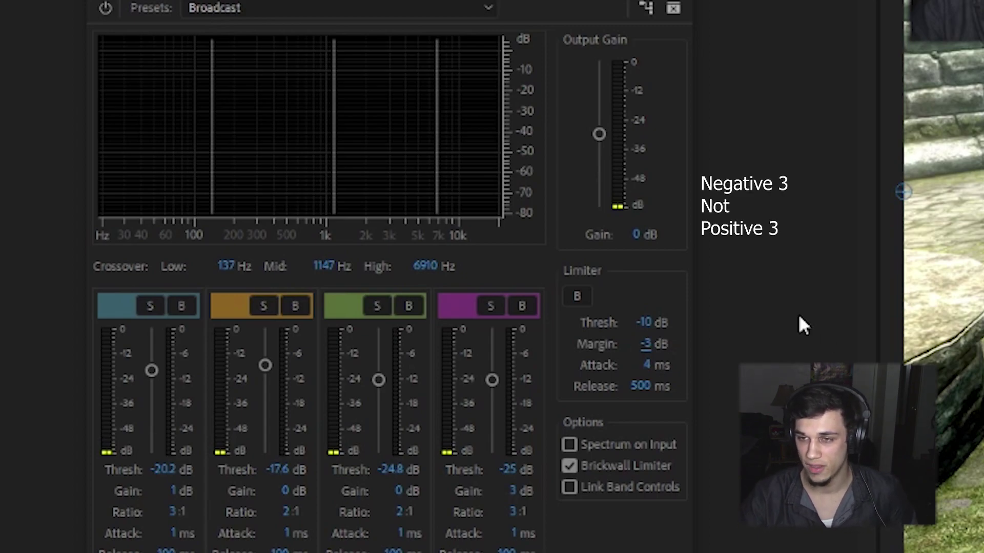
click(674, 8)
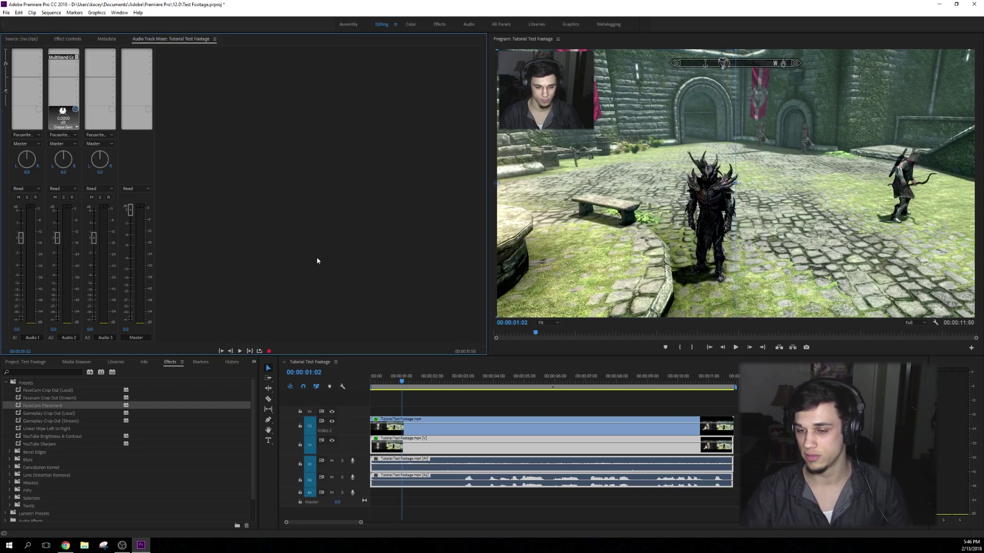
- Play the sequence, toggling the Audio 2 compressor bypass to compare, then replay from the start
click(404, 385)
key(space)
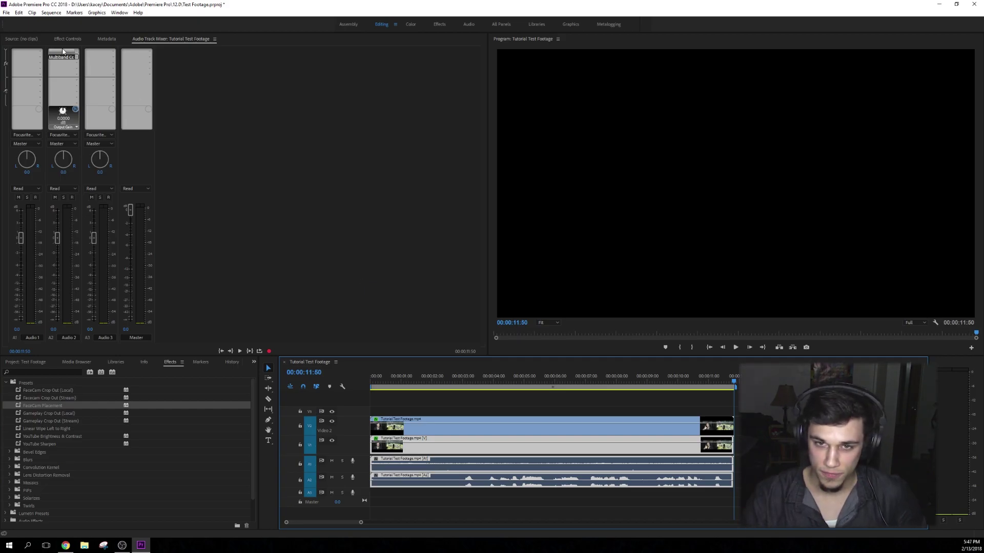
click(76, 110)
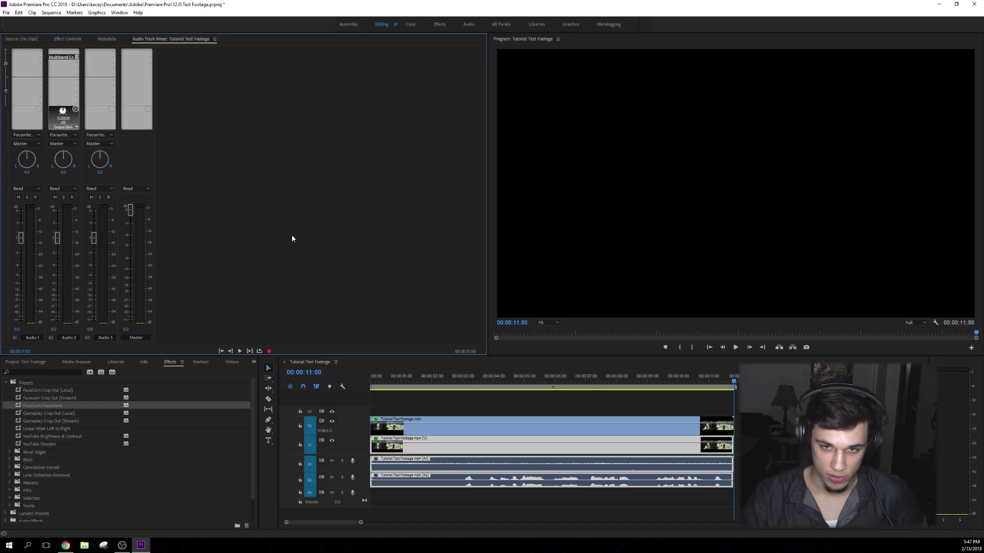
click(445, 367)
key(space)
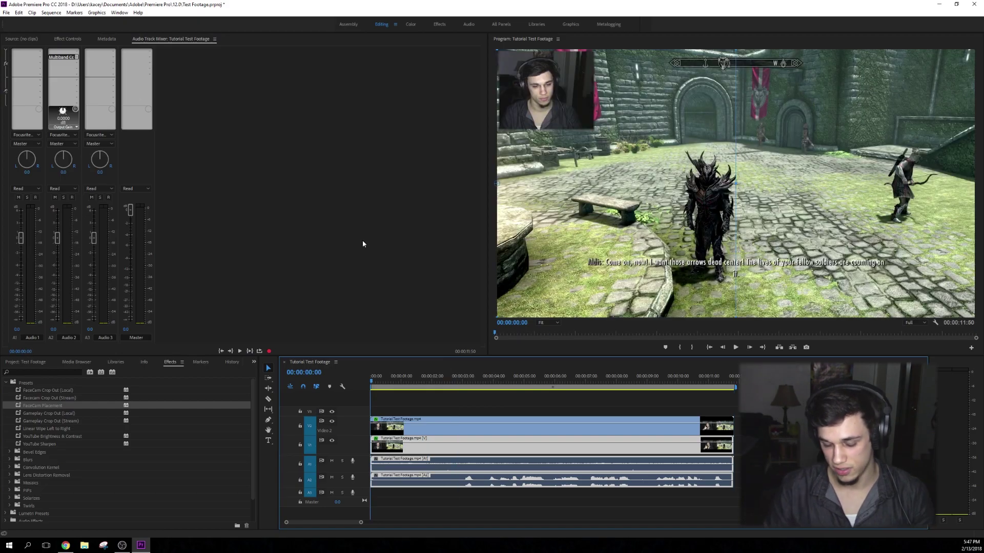